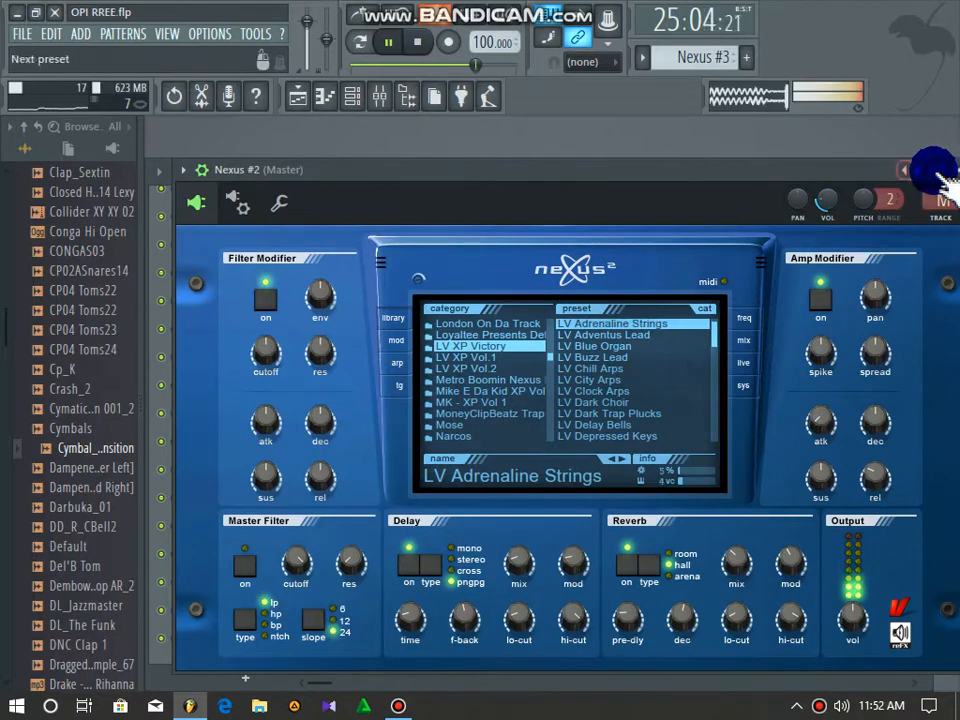
Close the Nexus #2 instrument and review the playing song arrangement in the Playlist at several horizontal zoom levels
left_click(948, 170)
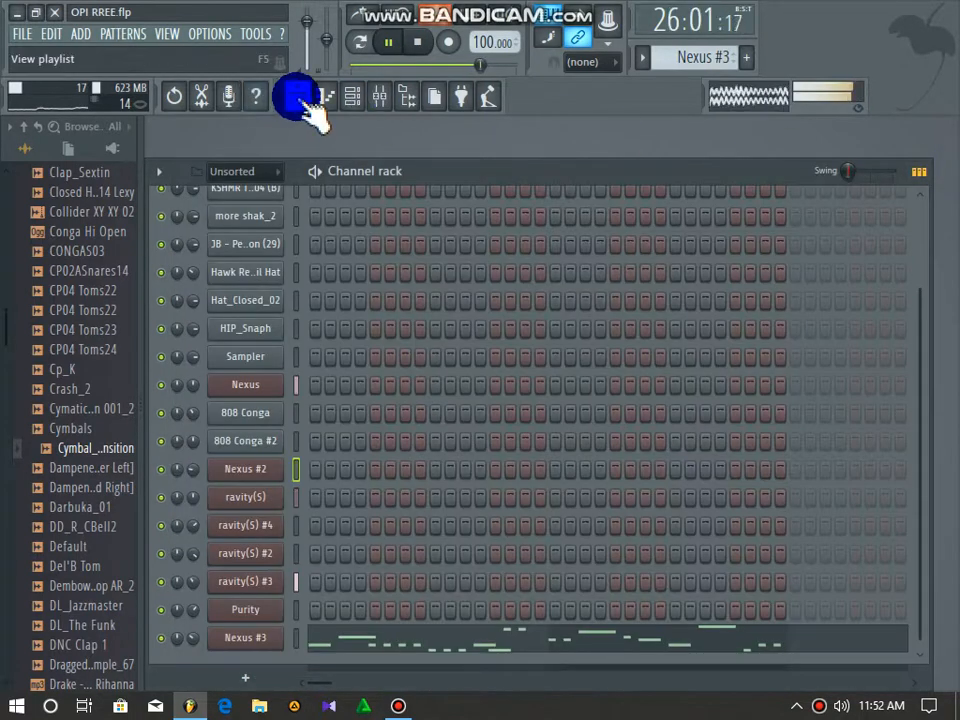
left_click(300, 97)
mouse_move(720, 156)
left_mouse_down()
mouse_move(853, 167)
mouse_move(868, 182)
left_mouse_up()
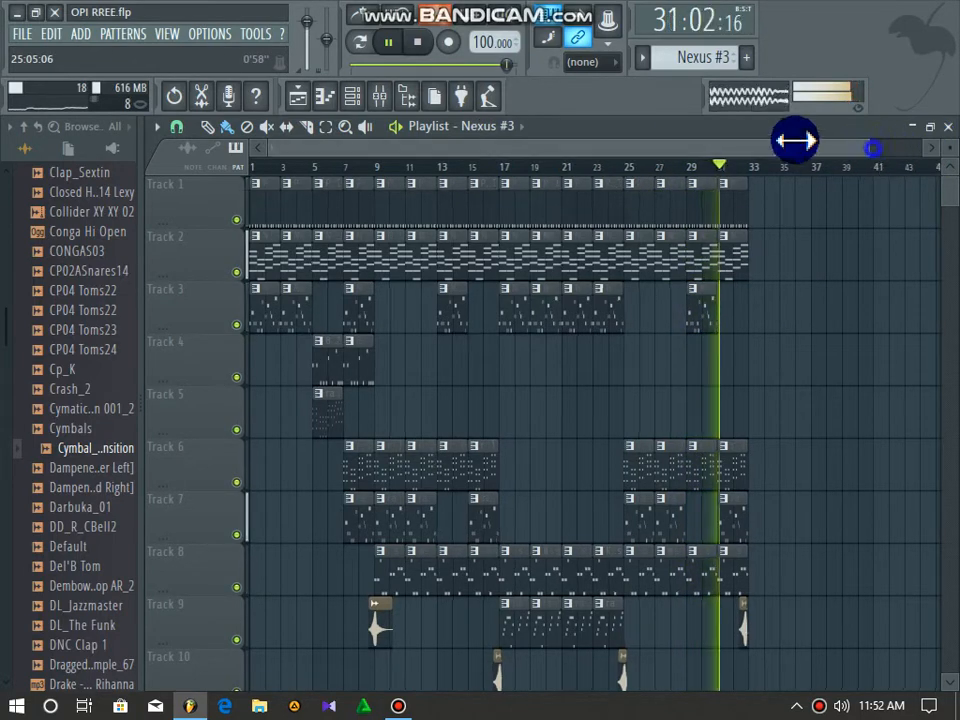
left_click_drag(795, 141, 392, 144)
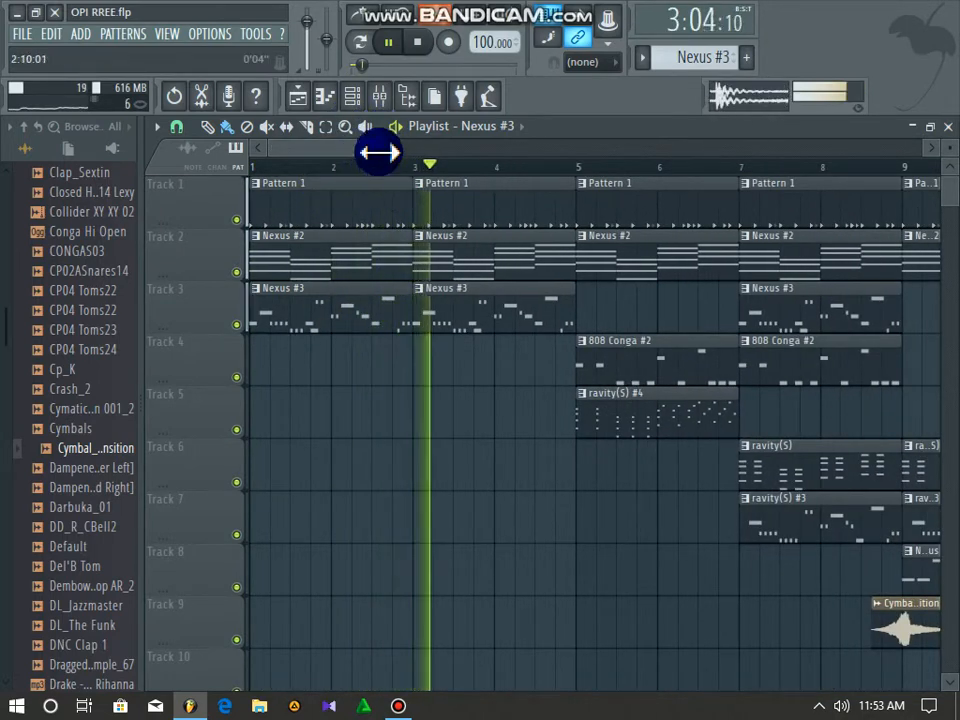
left_click_drag(386, 152, 520, 174)
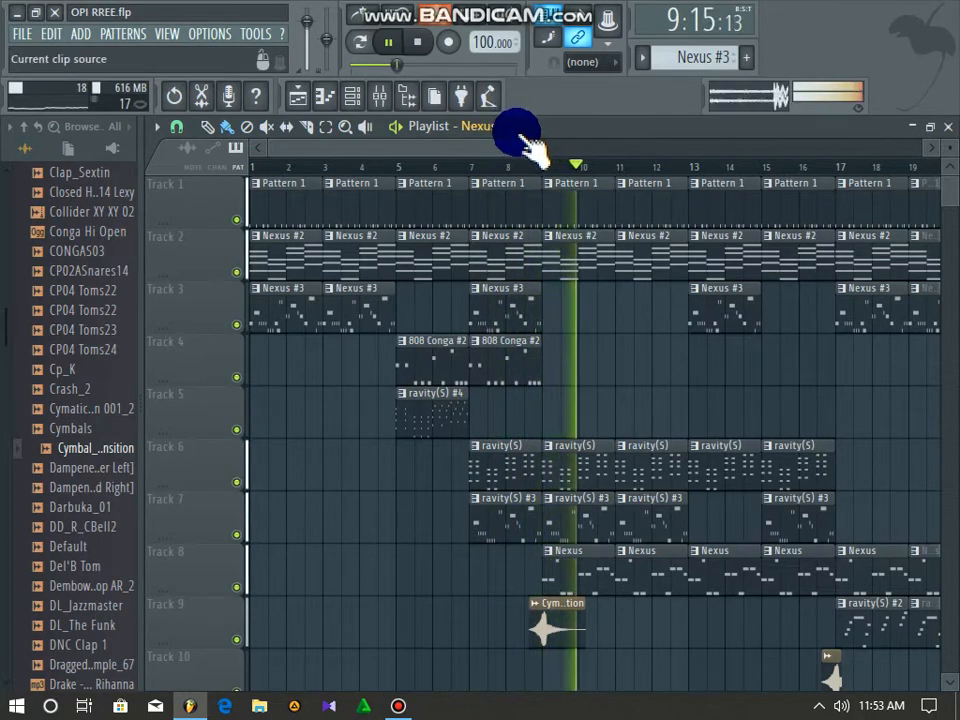
left_click_drag(523, 148, 598, 165)
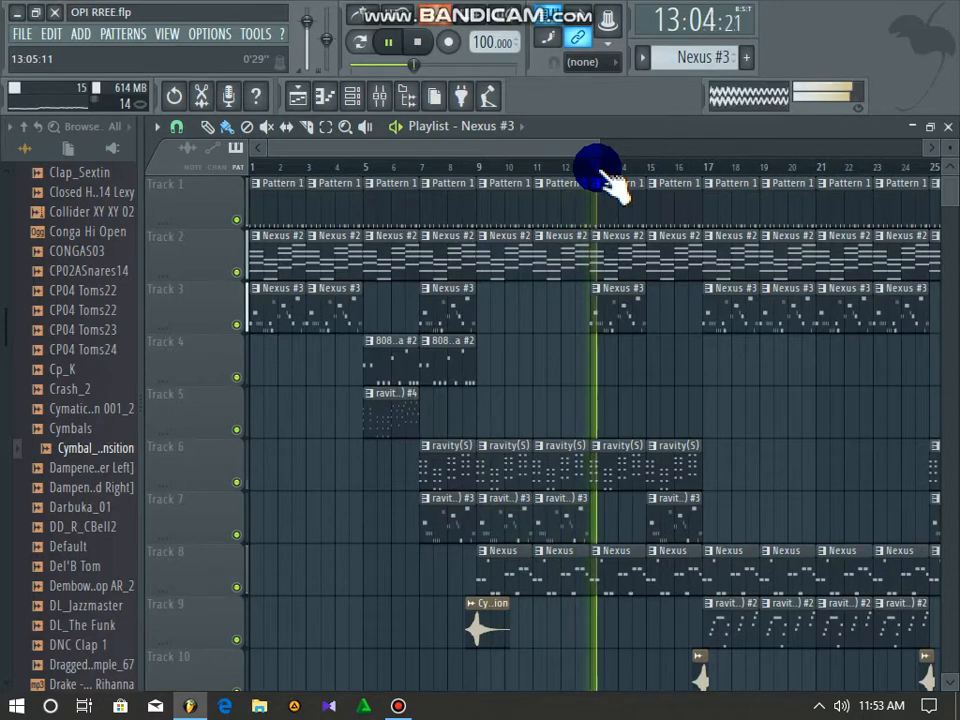
left_click_drag(600, 168, 765, 183)
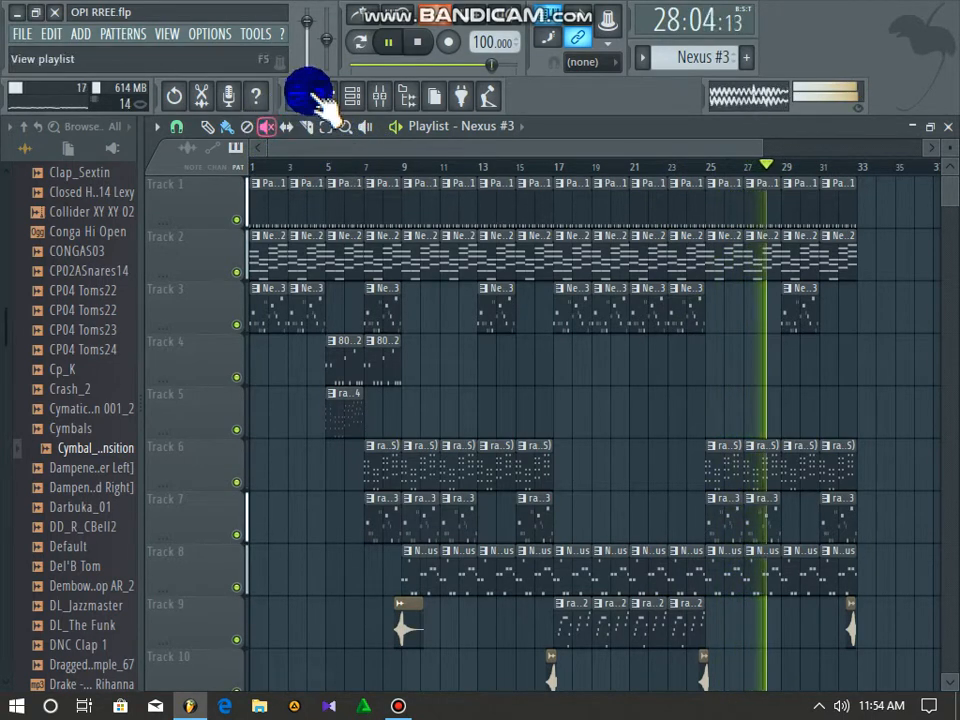
Switch playback to pattern mode, hide the Playlist and select Pattern 1 to show its drum channels in the Channel rack
left_click(364, 45)
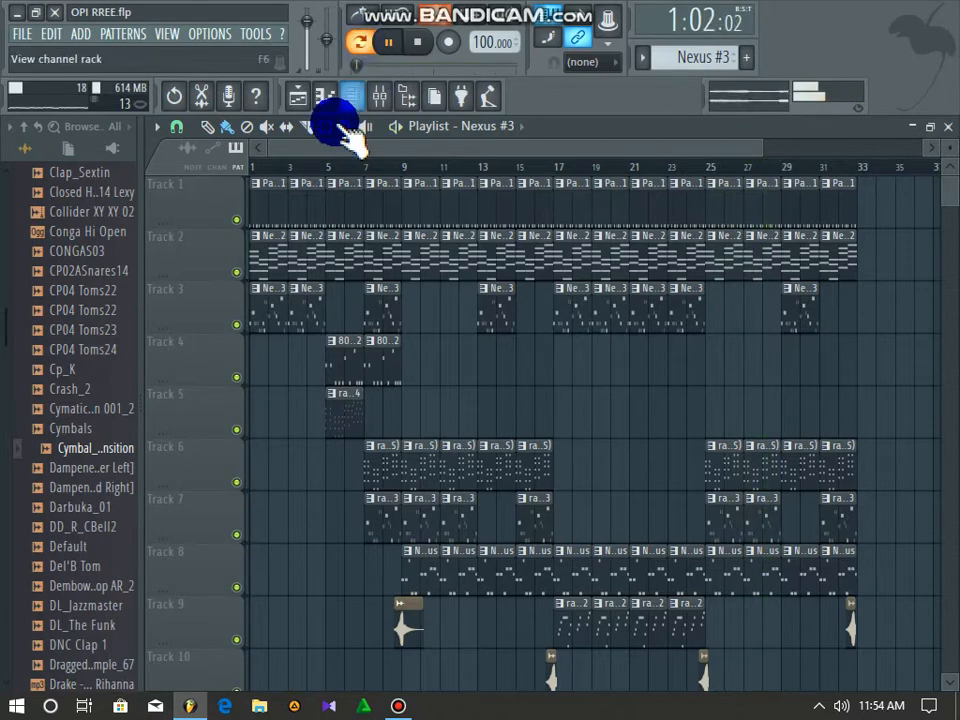
left_click(297, 95)
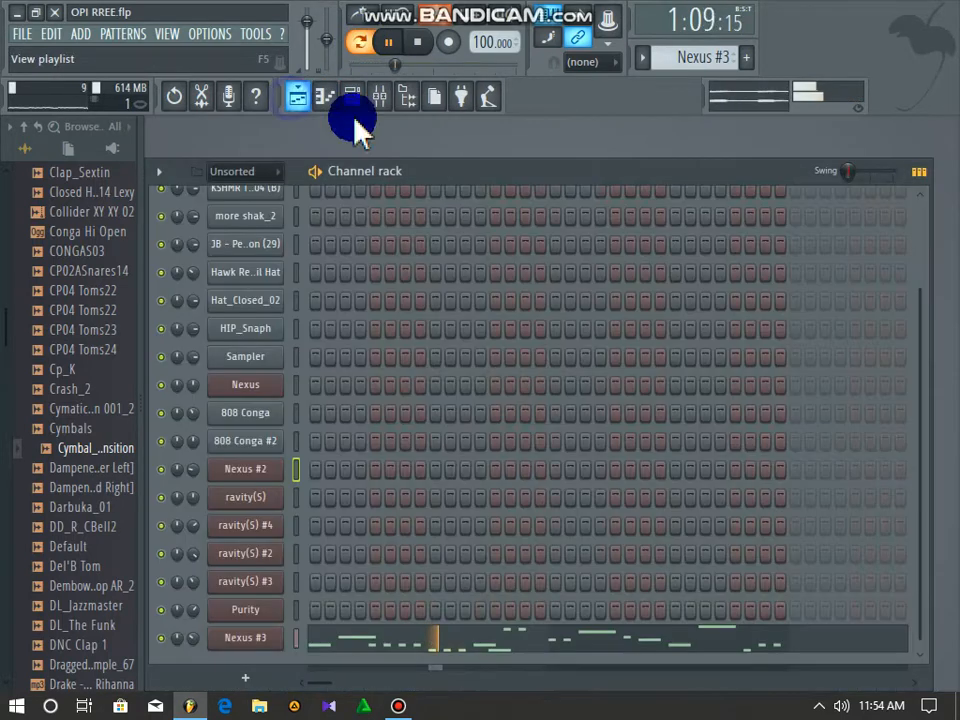
left_click(649, 60)
left_click(644, 98)
scroll(275, 330, "up", 3)
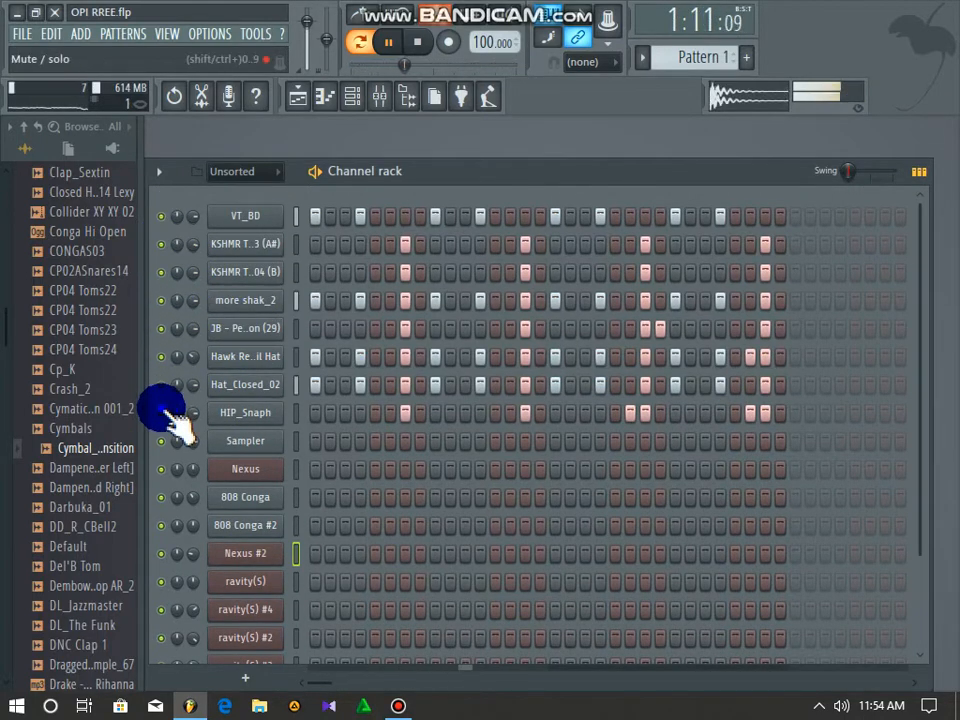
Mute all Pattern 1 drum channels except VT_BD and inspect the VT_BD sample's channel settings
left_click_drag(163, 384, 163, 259)
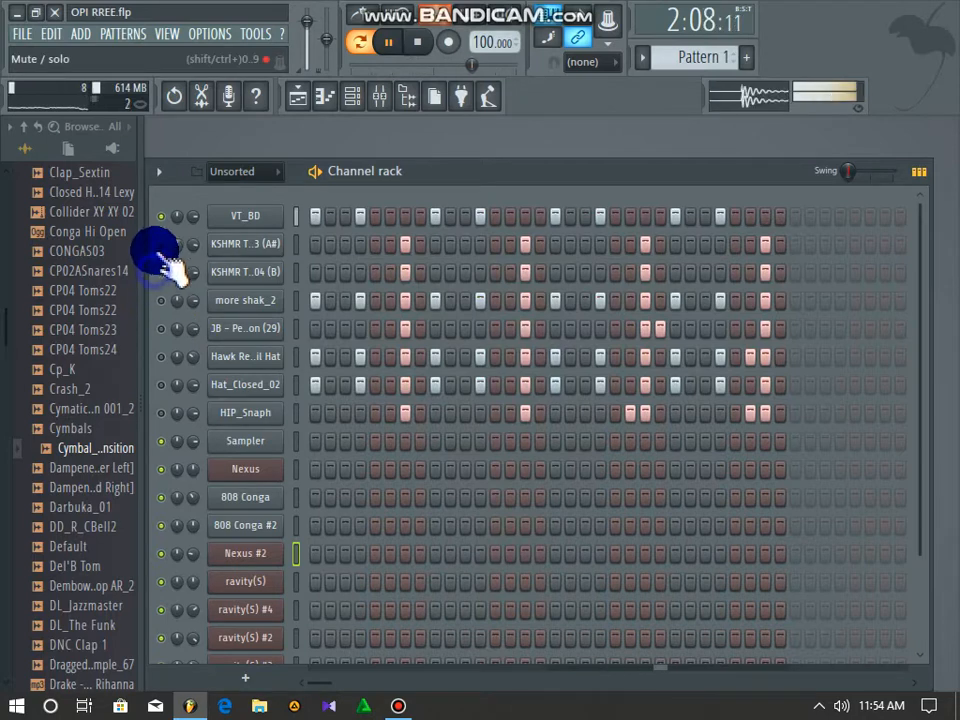
left_click(240, 220)
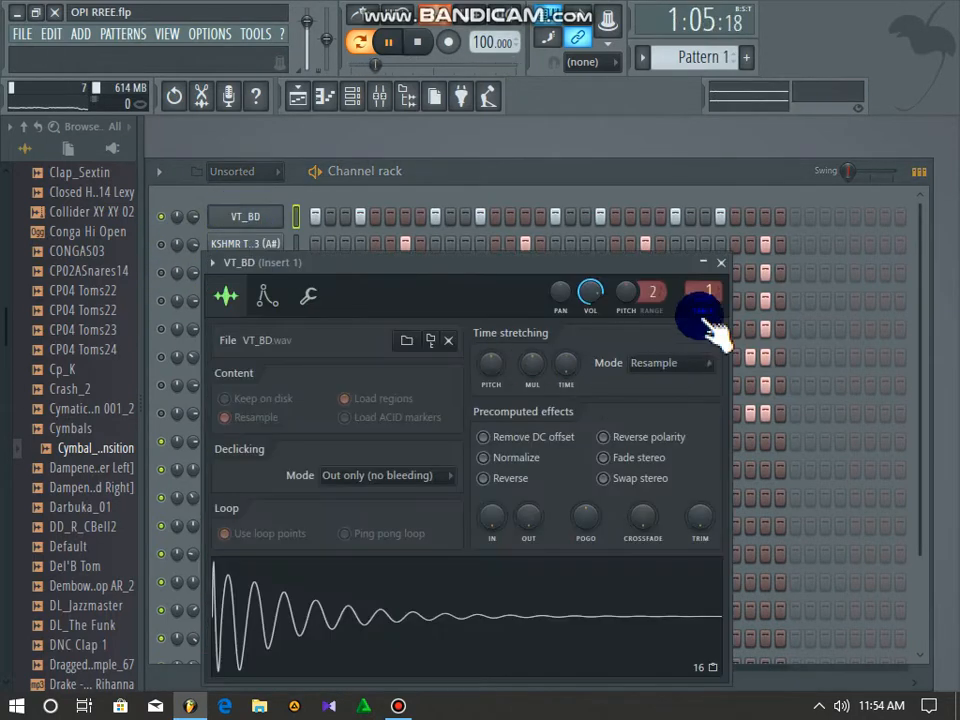
left_click(721, 263)
Mute VT_BD, audition the KSHMR trap snare and inspect the KSHMR Trap Snare 03 (A#) sample's channel settings
mouse_move(172, 240)
left_mouse_down()
mouse_move(160, 222)
mouse_move(175, 272)
left_mouse_up()
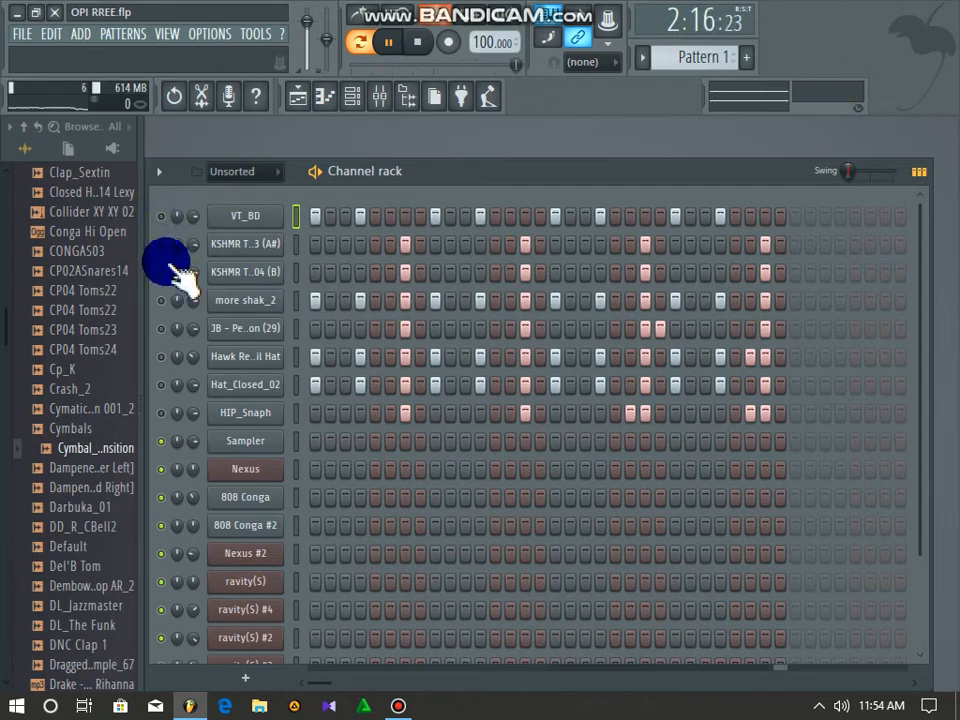
left_click(245, 244)
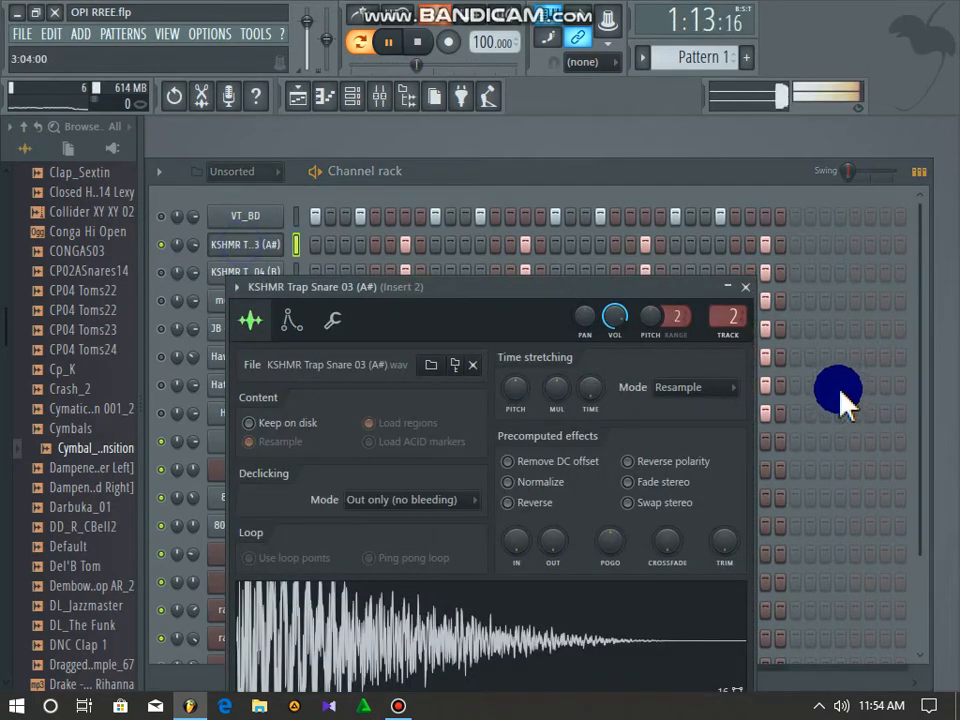
left_click(746, 288)
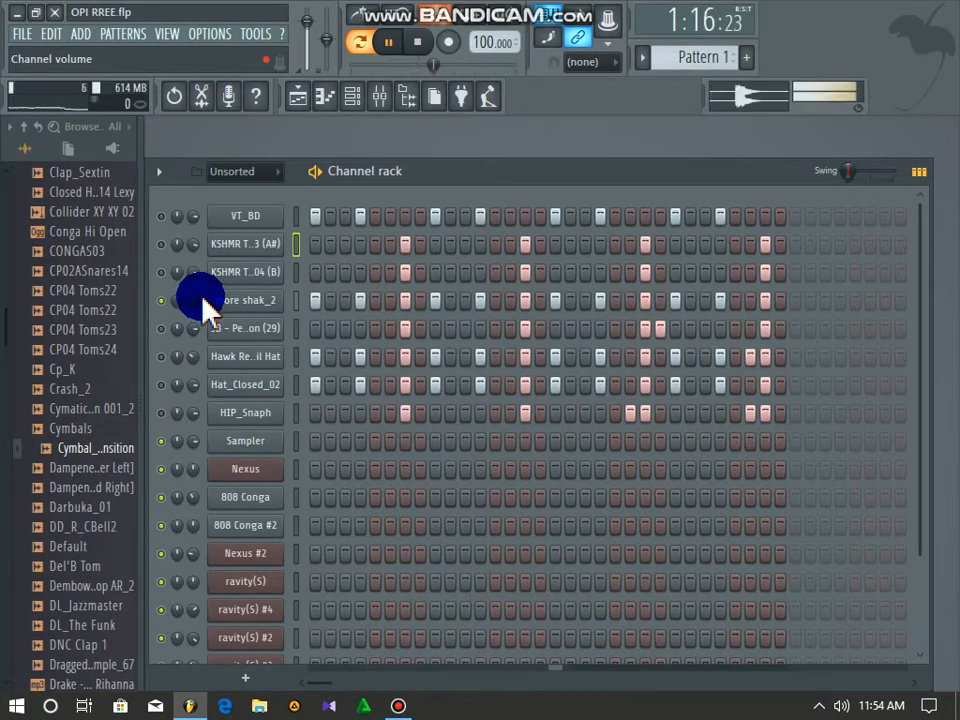
Audition the more shak_2 channel alone and inspect its sample's channel settings
left_click(250, 300)
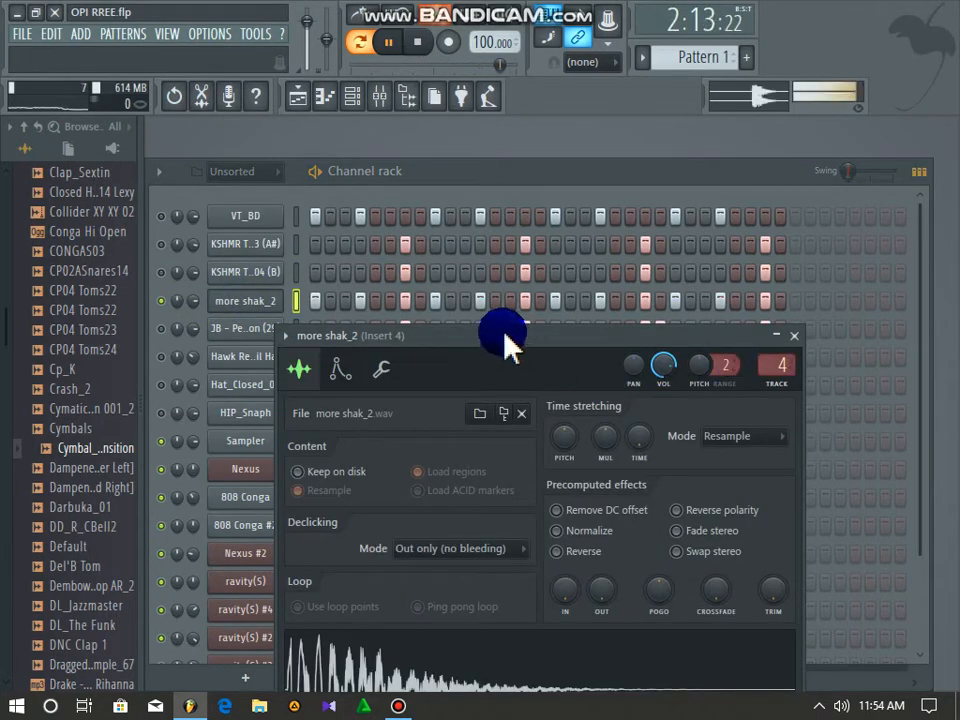
left_click_drag(505, 340, 501, 232)
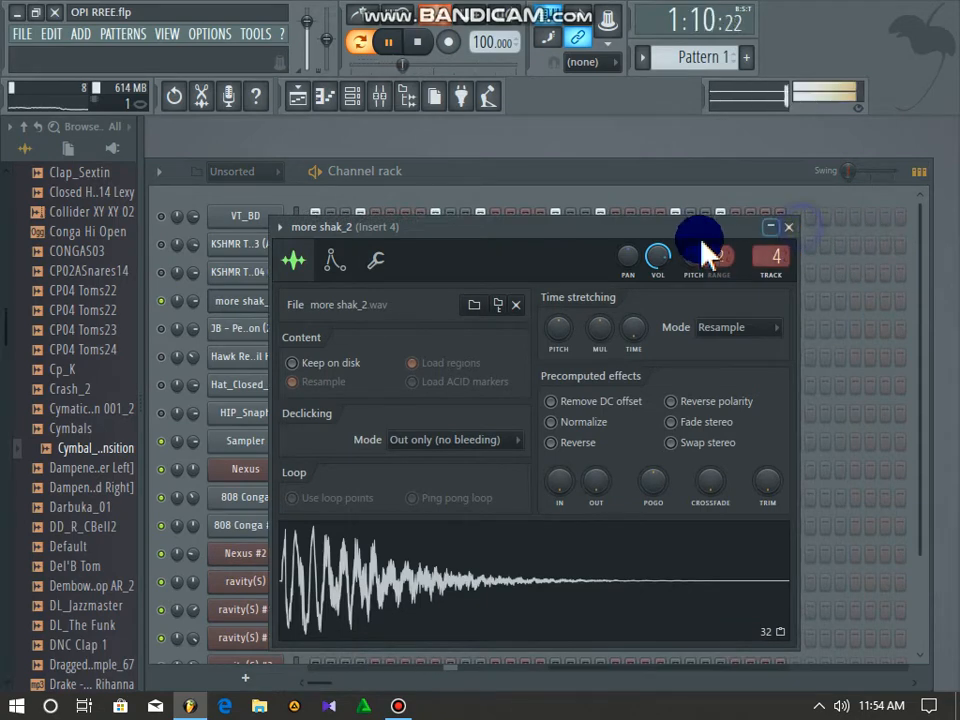
left_click(787, 230)
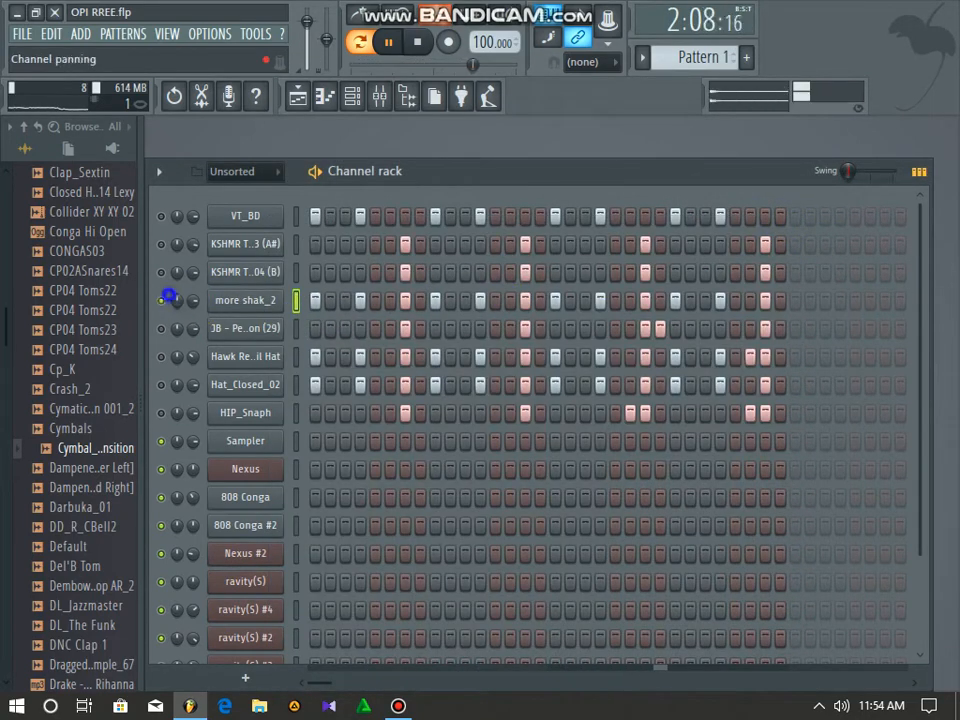
Audition the remaining percussion, hi-hat and HIP_Snaph channels, and unmute every drum channel of Pattern 1
left_click(162, 327)
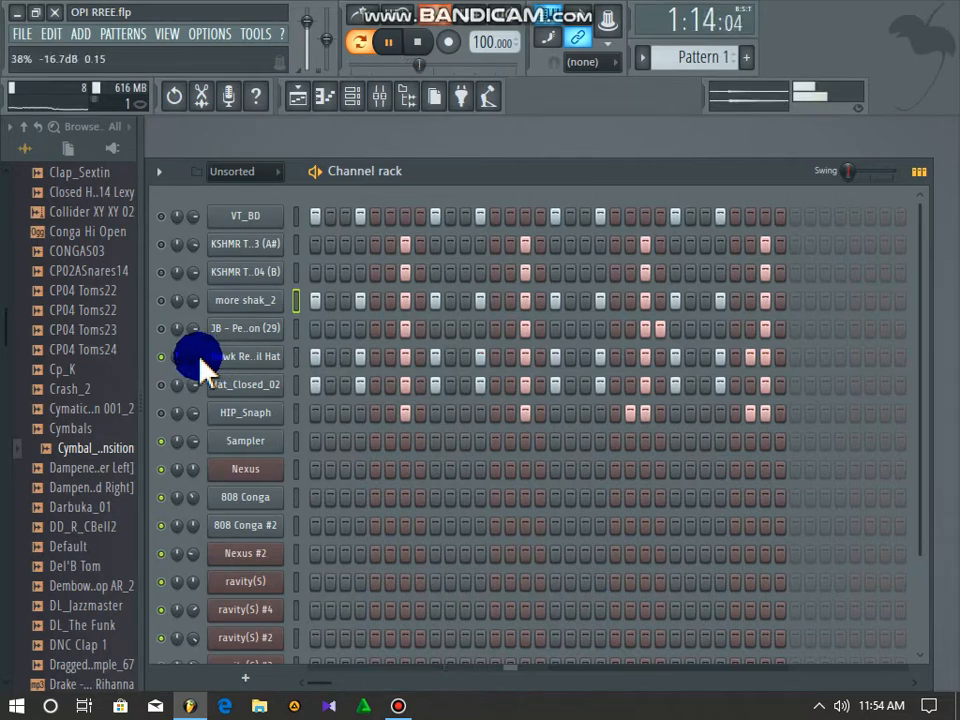
left_click(161, 384)
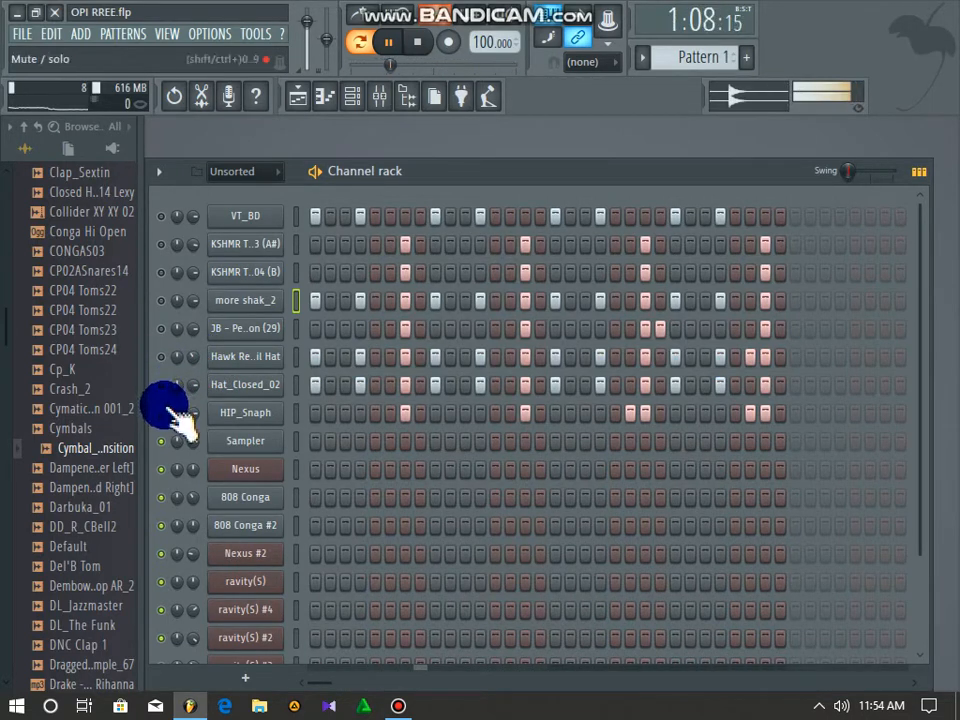
left_click(161, 357)
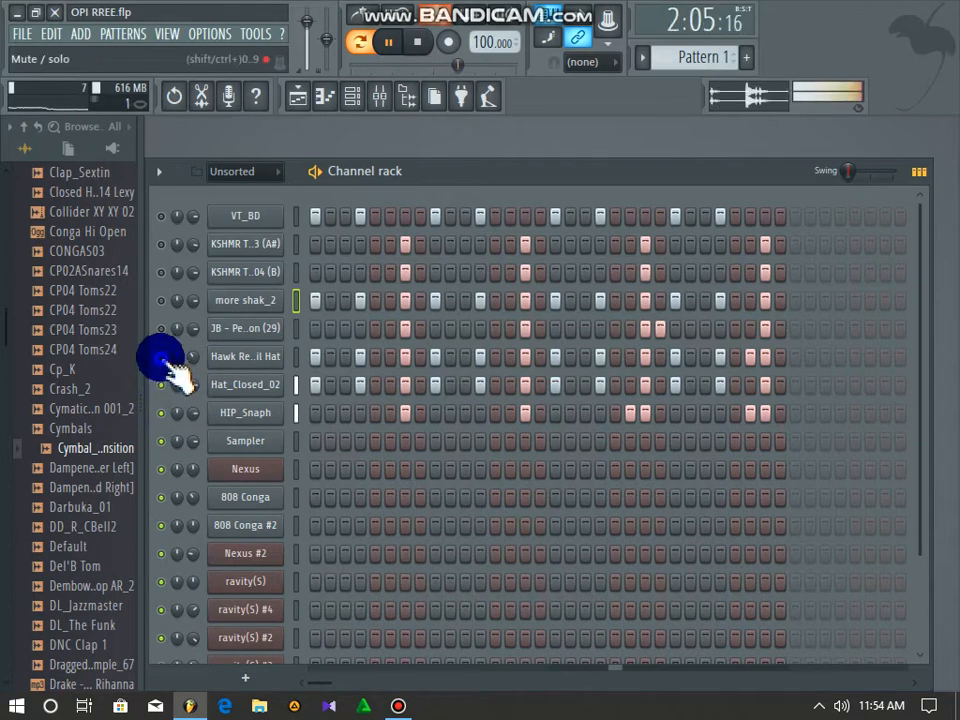
left_click(160, 328)
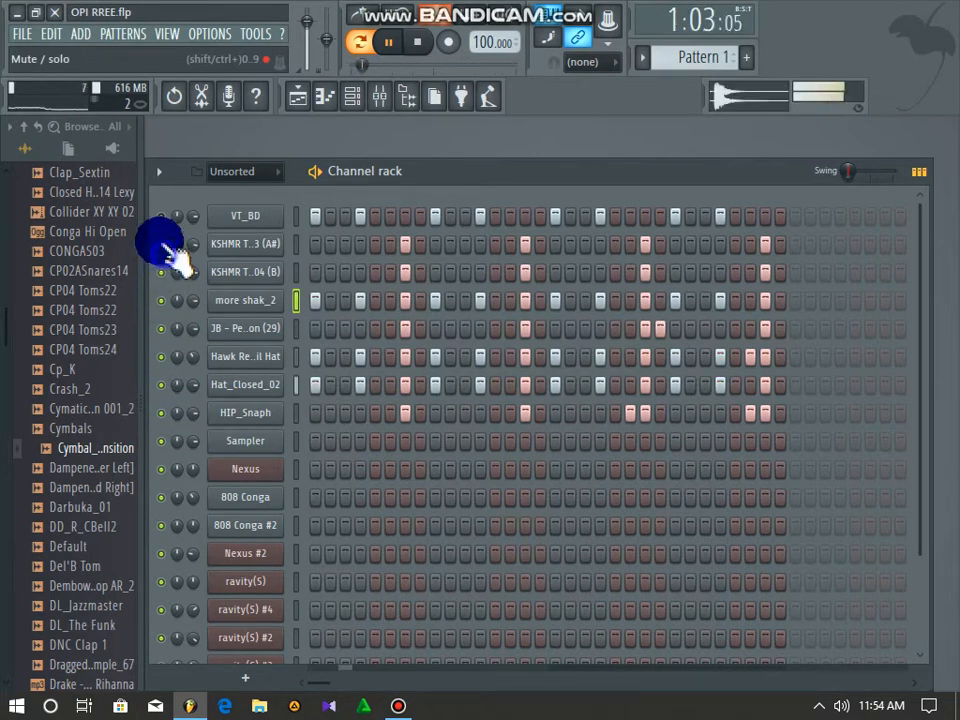
left_click(346, 213)
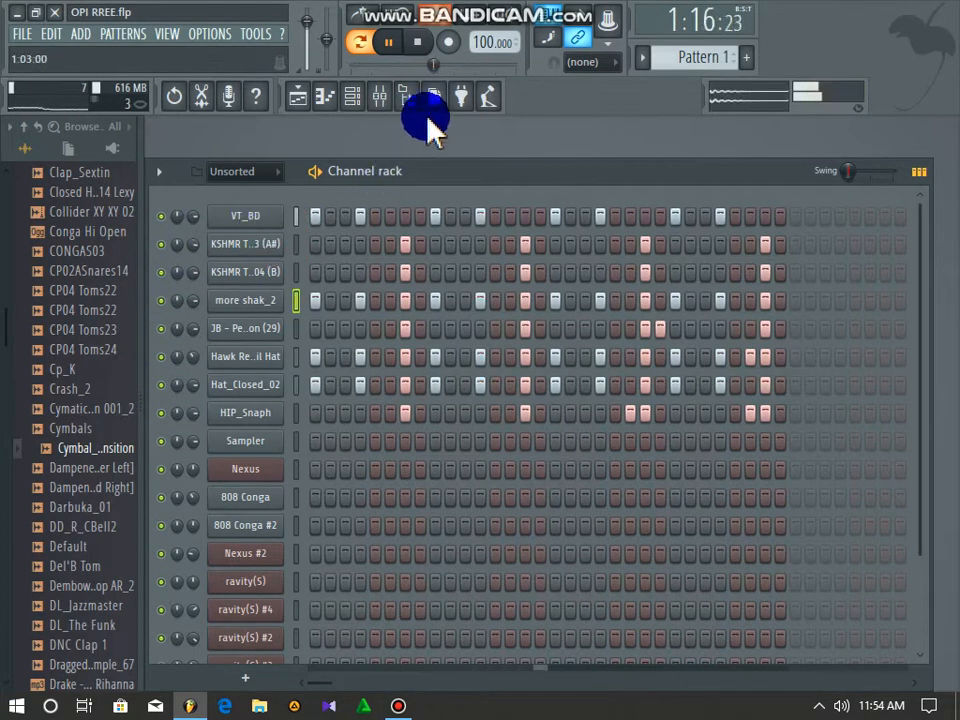
Select the Nexus pattern and examine its notes in the Piano roll and the preset loaded in its Nexus instrument
left_click(683, 66)
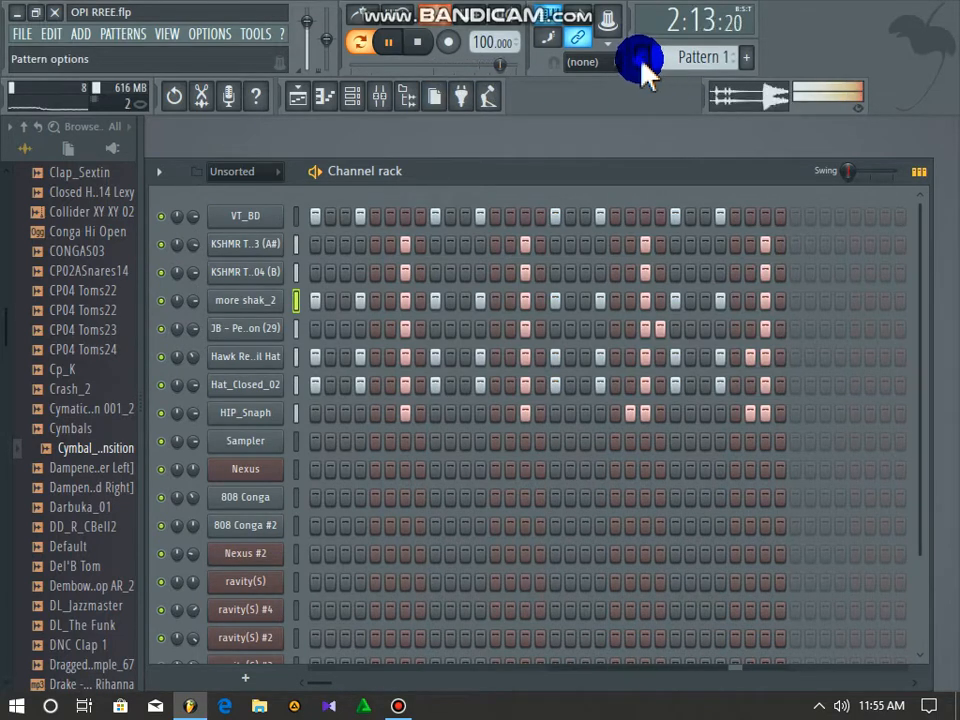
left_click_drag(640, 60, 673, 98)
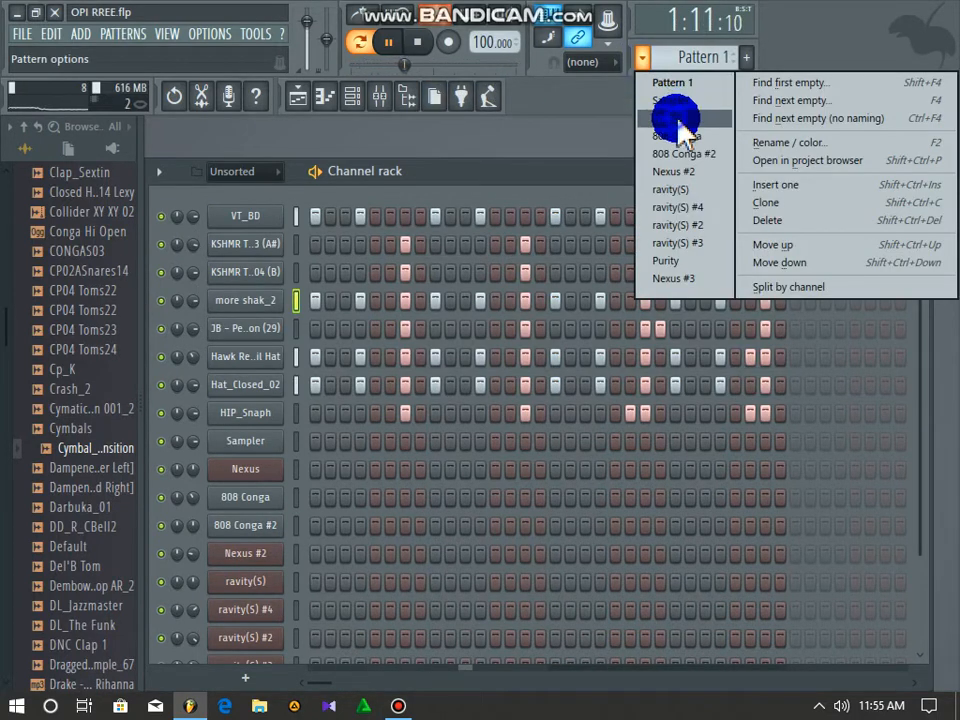
left_click(680, 118)
left_click(364, 478)
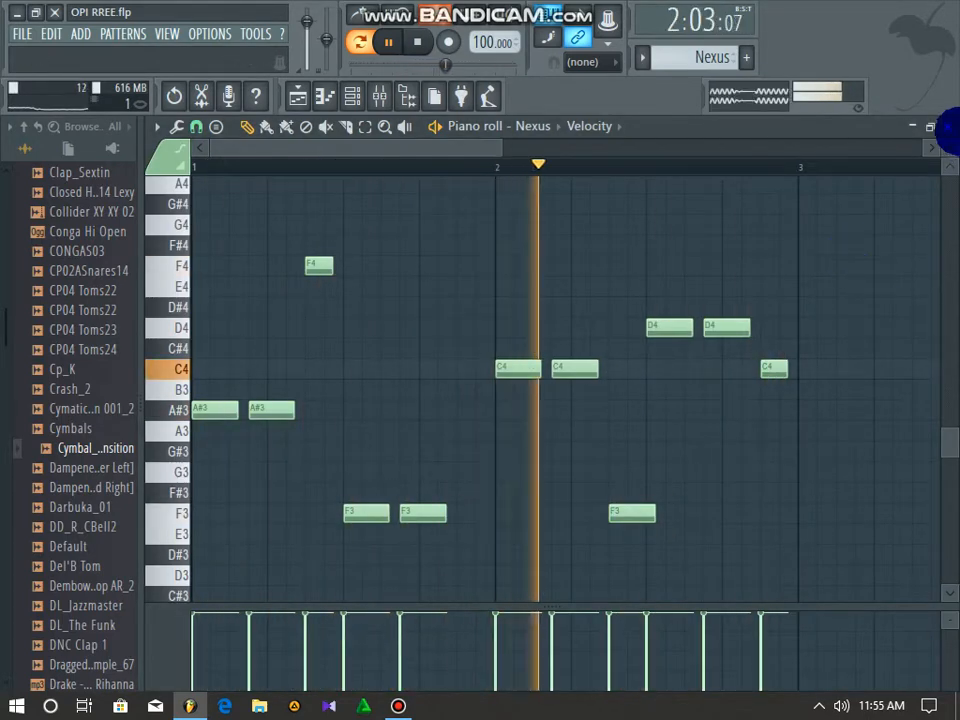
left_click_drag(952, 147, 953, 143)
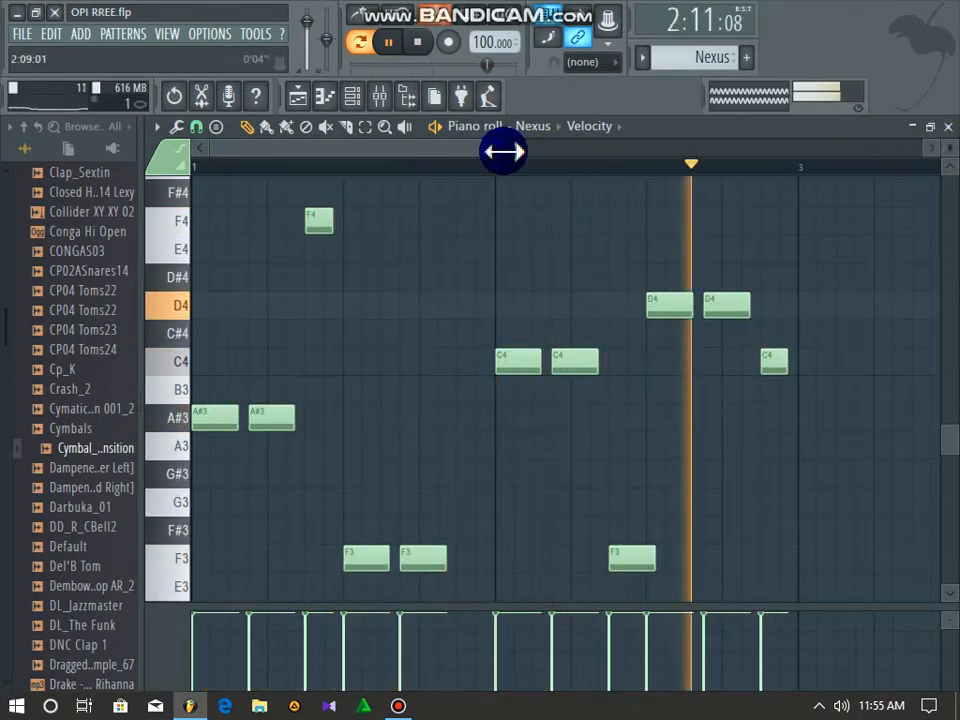
left_click_drag(503, 151, 455, 147)
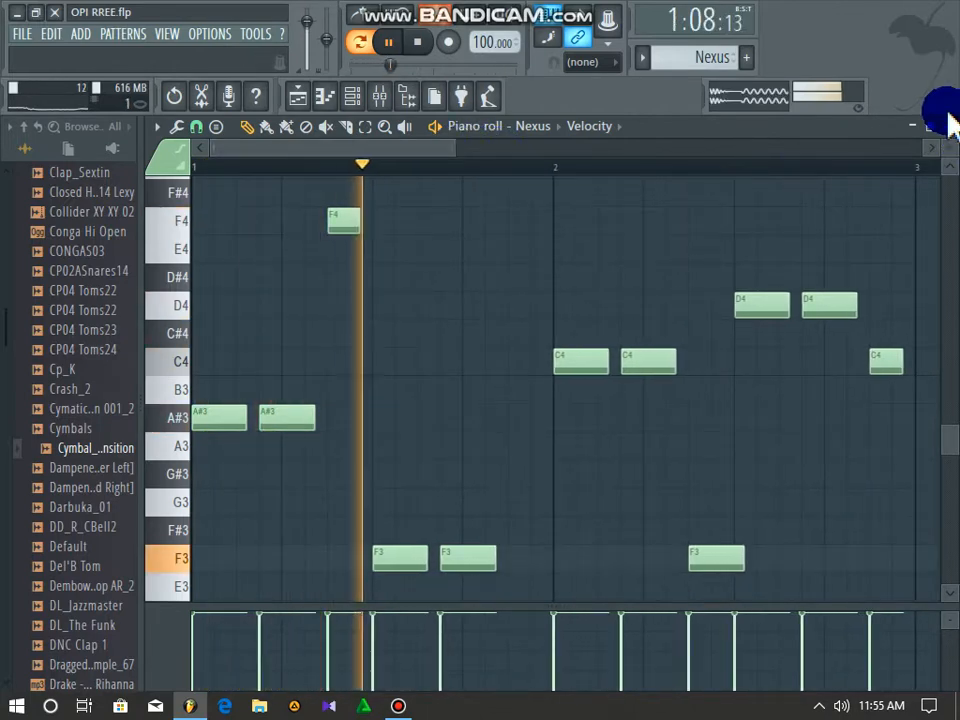
left_click(946, 122)
left_click(266, 467)
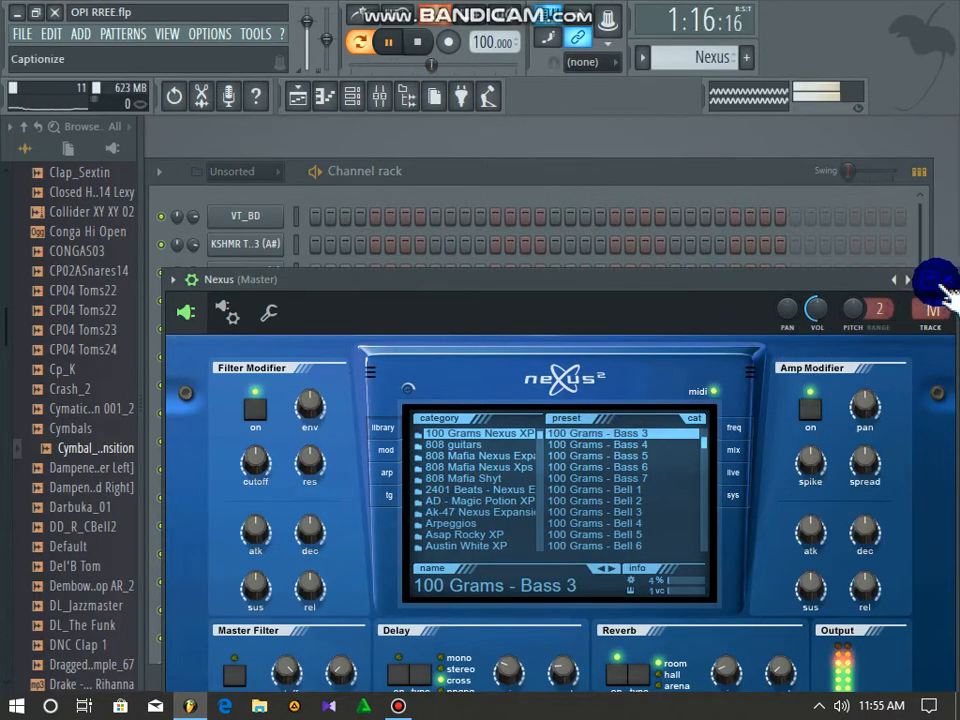
left_click(946, 279)
Select the 808 Conga pattern and examine its notes in the Piano roll and its sample's channel settings
left_click(643, 58)
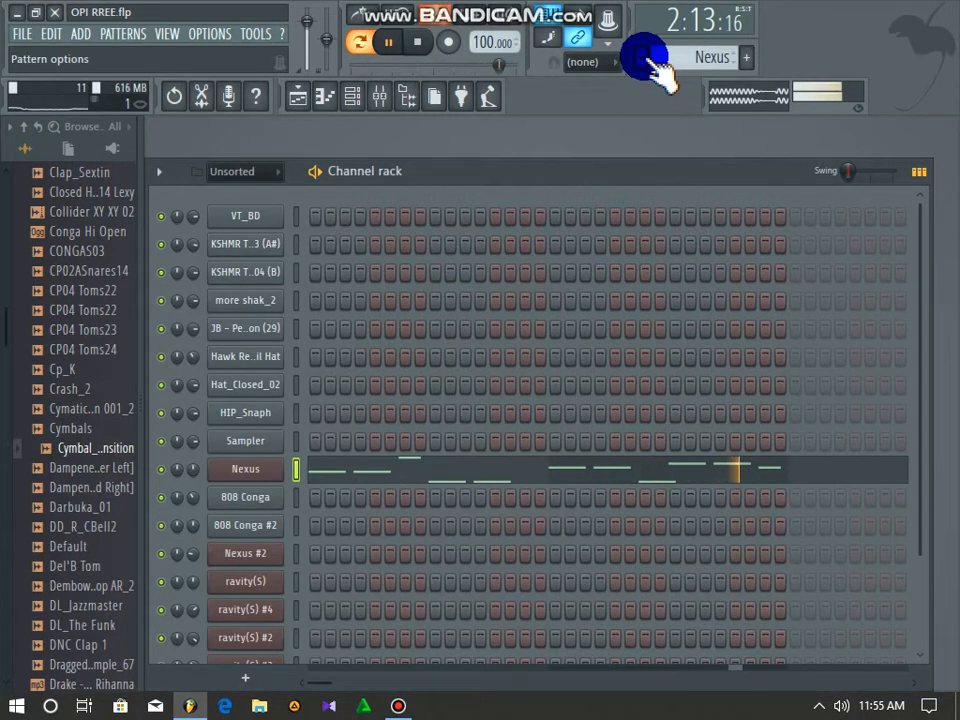
left_click(671, 137)
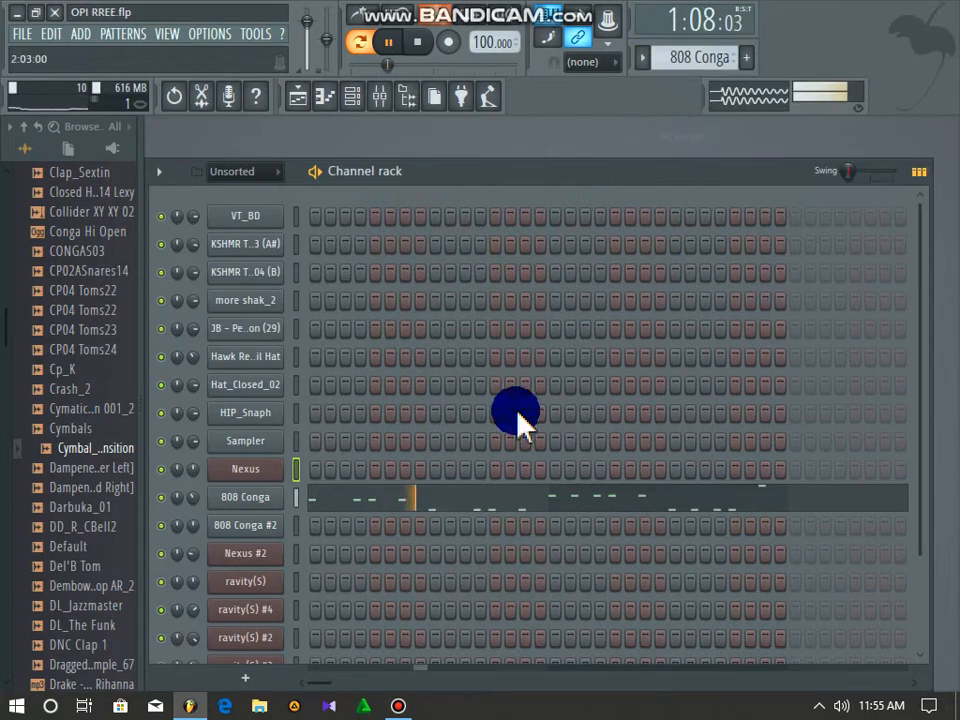
left_click(384, 498)
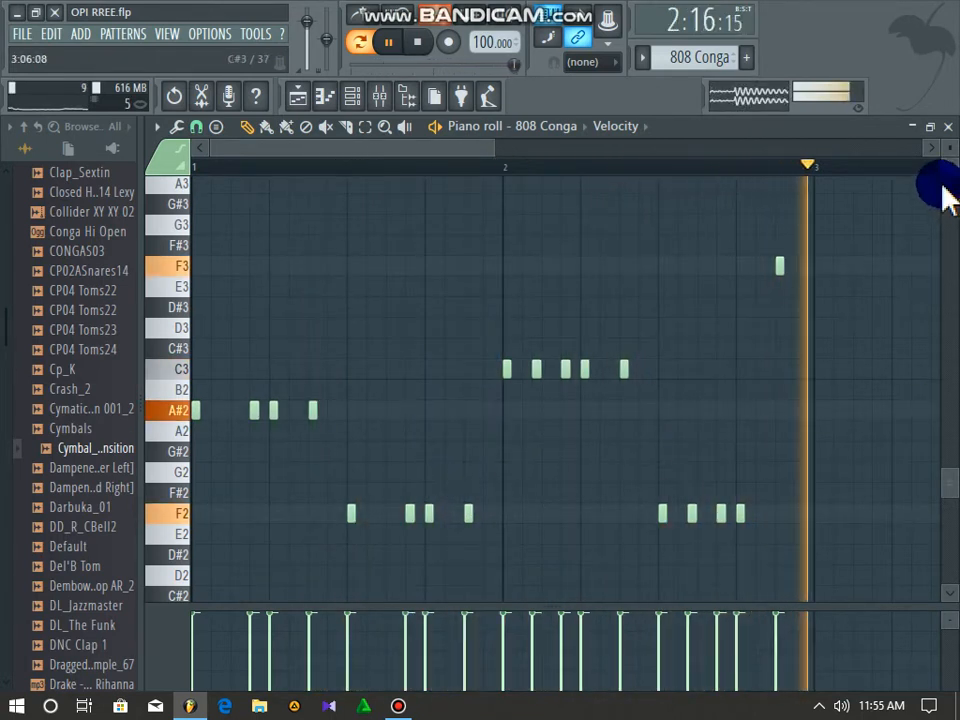
left_click(945, 137)
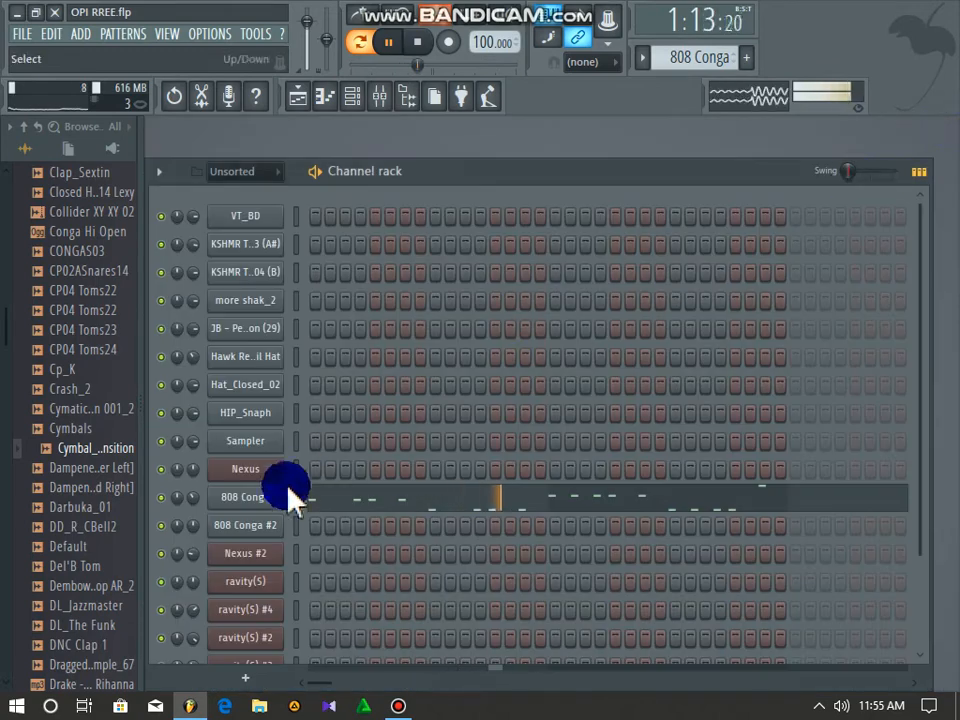
left_click(275, 492)
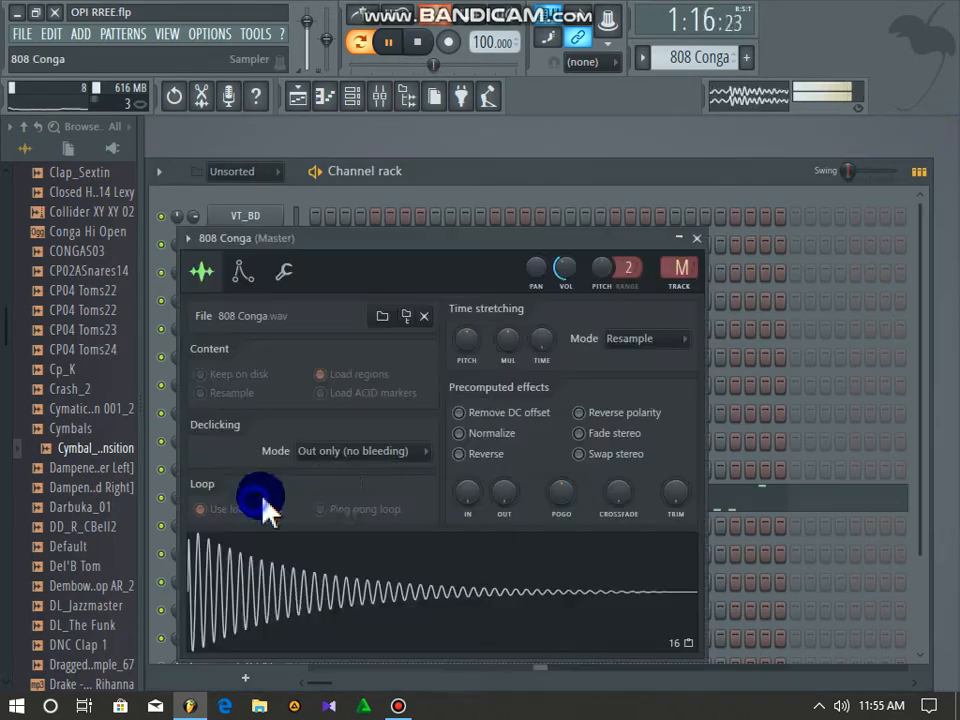
left_click(697, 238)
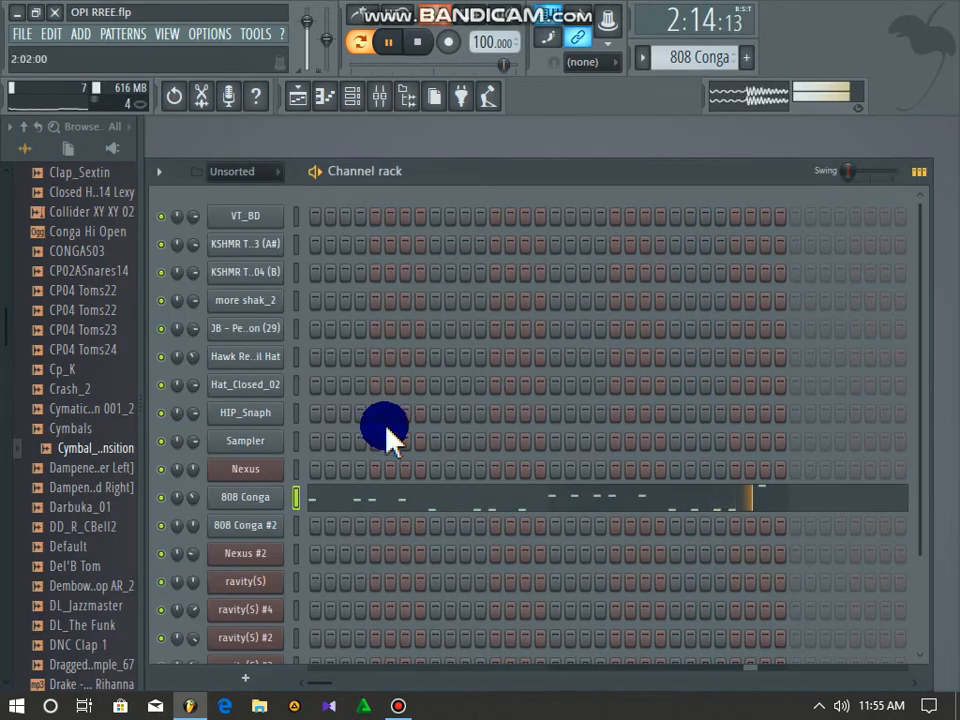
Select the 808 Conga #2 pattern and examine its notes in the Piano roll
left_click(643, 60)
left_click(668, 151)
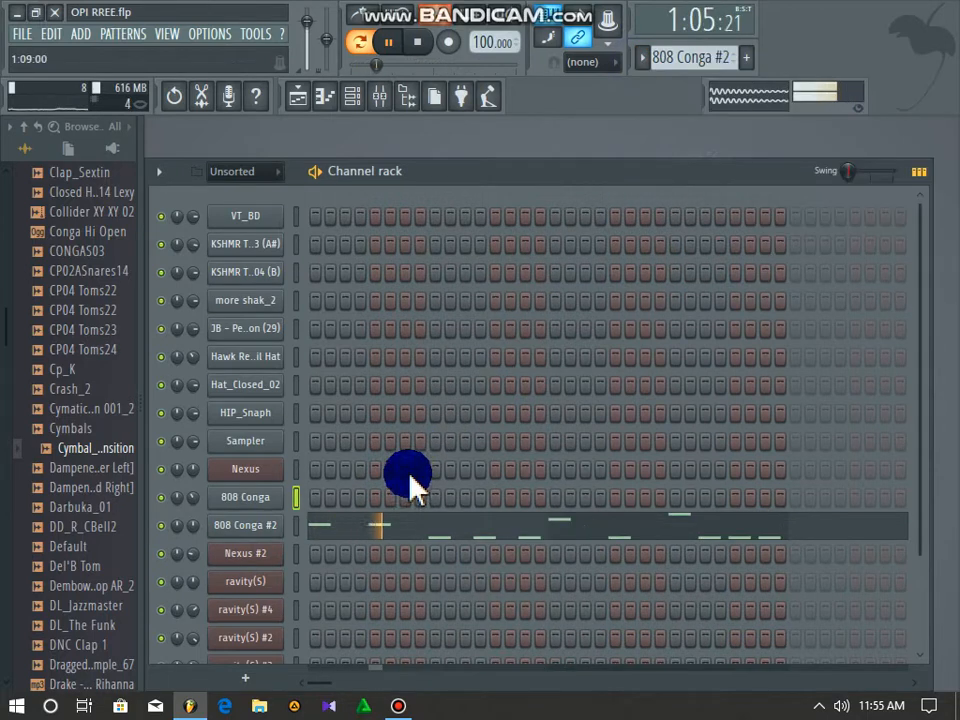
left_click(336, 528)
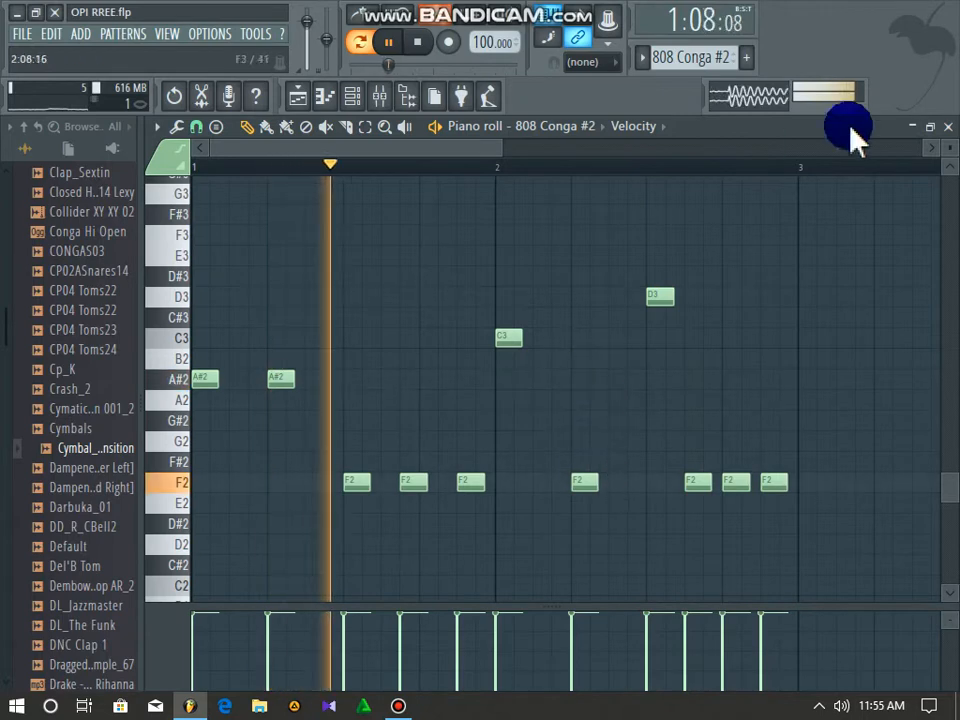
left_click(932, 129)
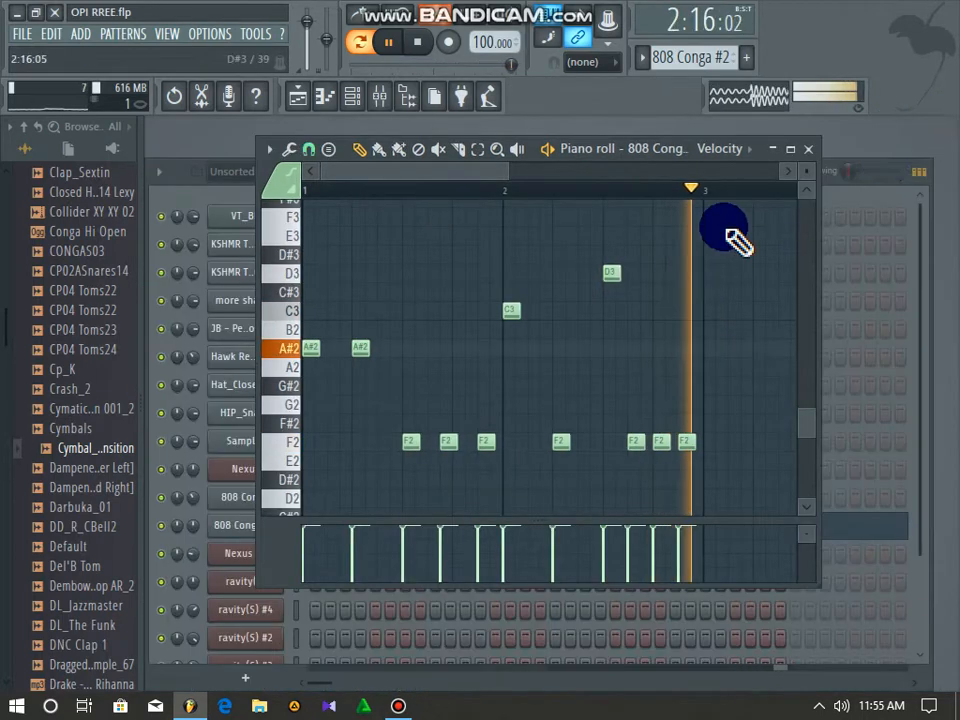
left_click(810, 151)
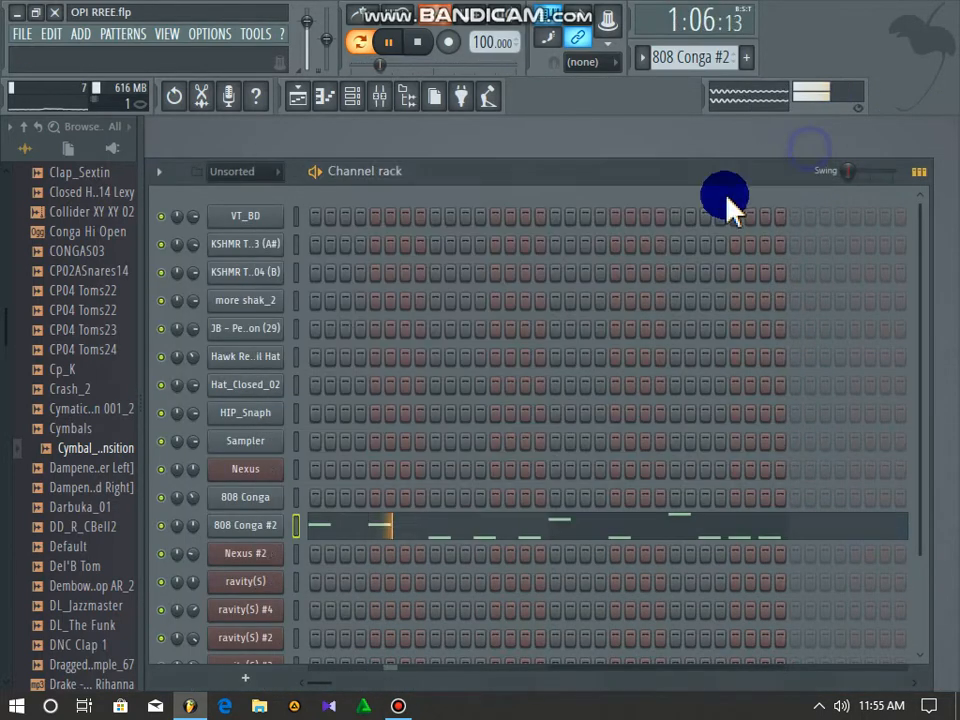
Select the Nexus #2 pattern and examine its full range of chord notes in the enlarged Piano roll
left_click(653, 62)
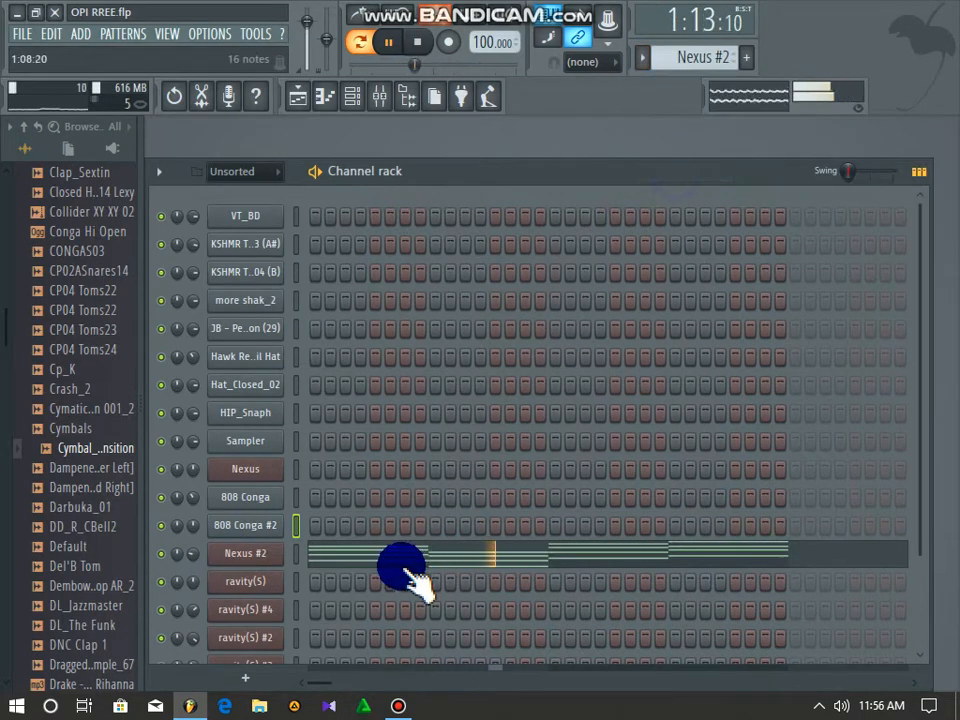
left_click(408, 575)
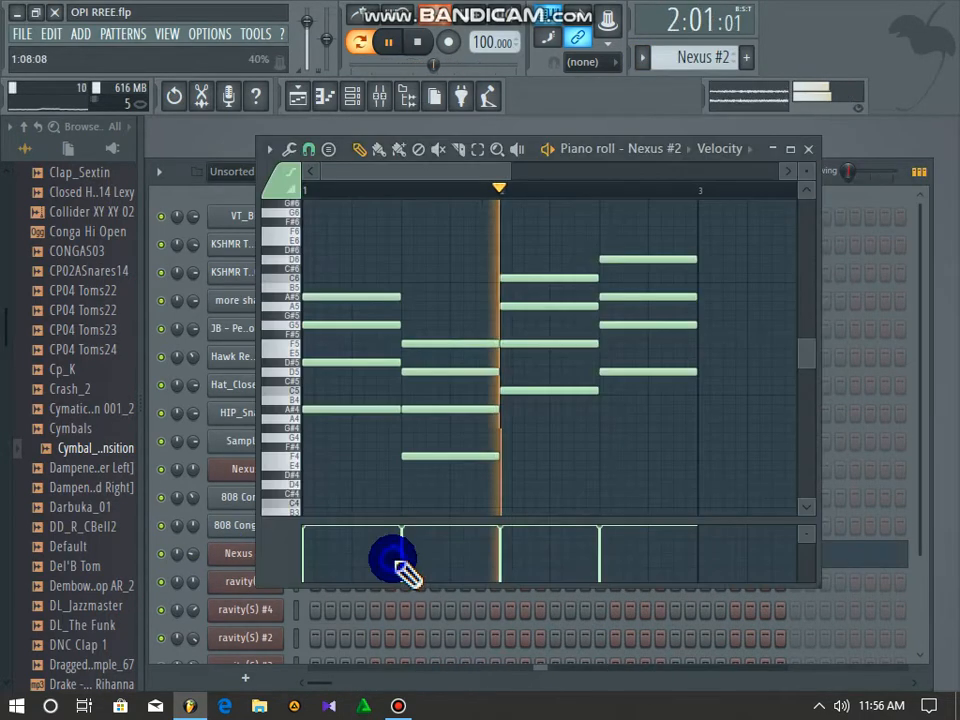
left_click(792, 151)
left_click_drag(943, 141, 945, 204)
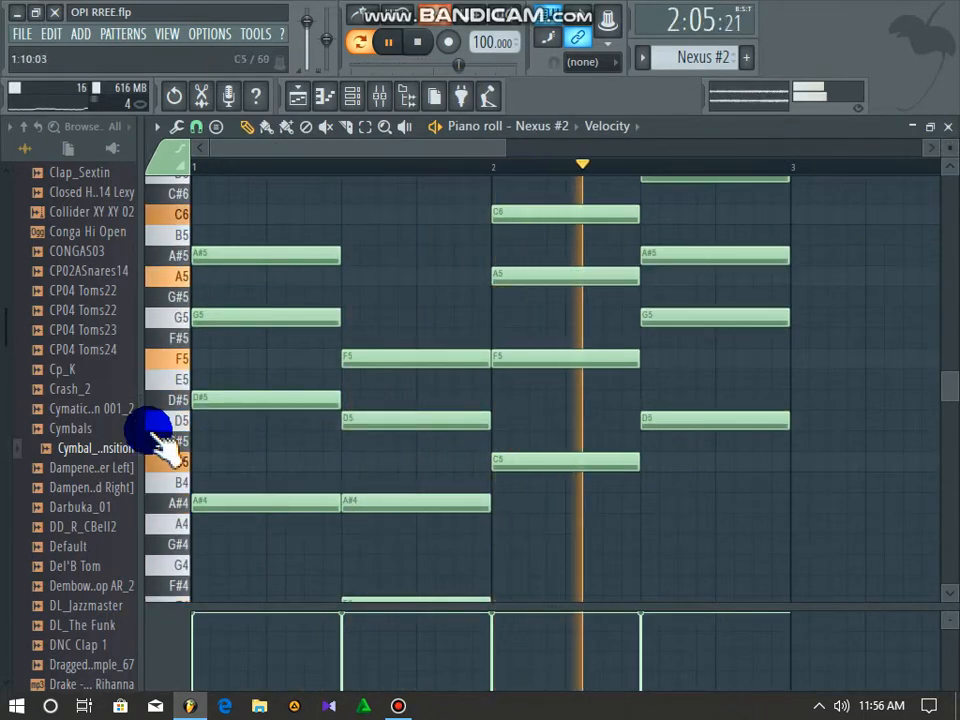
scroll(152, 436, "down", 3)
scroll(151, 438, "up", 4)
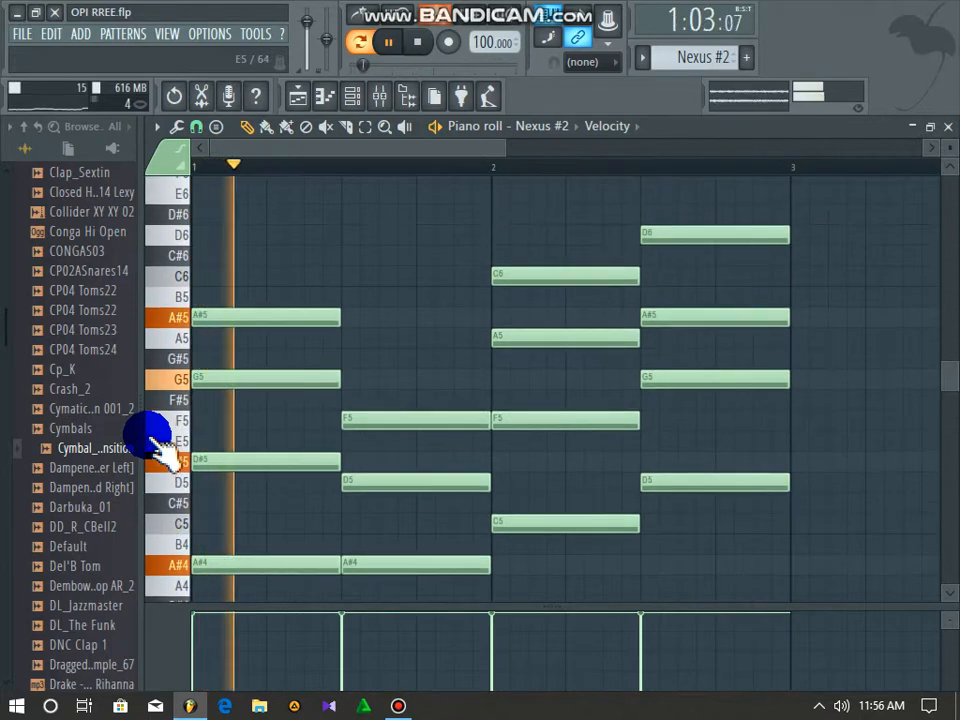
scroll(152, 440, "down", 3)
scroll(152, 440, "up", 2)
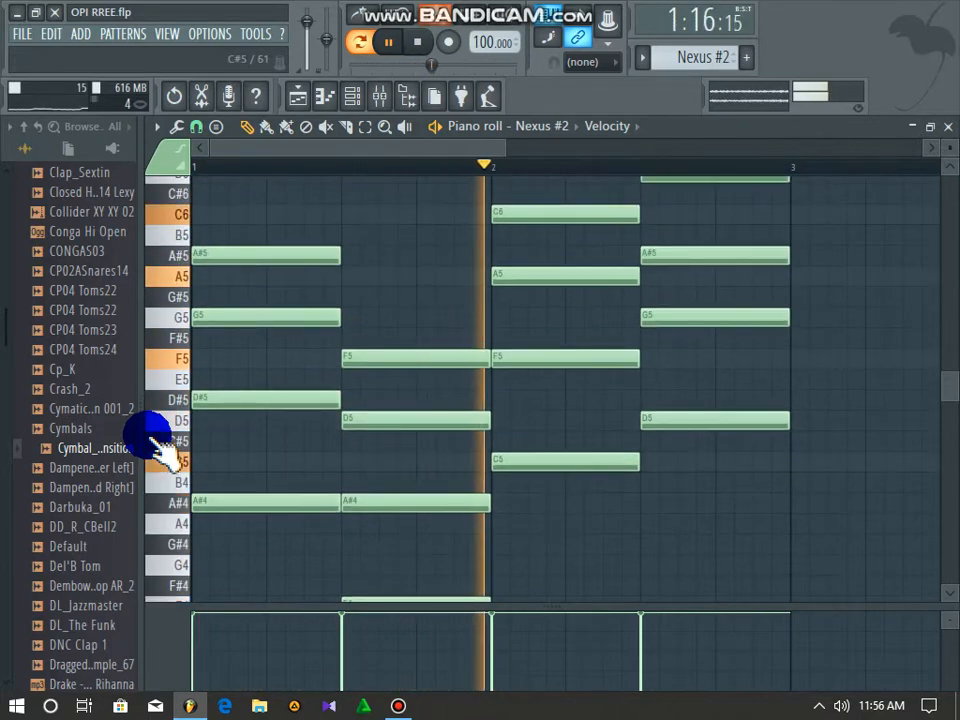
scroll(152, 440, "up", 3)
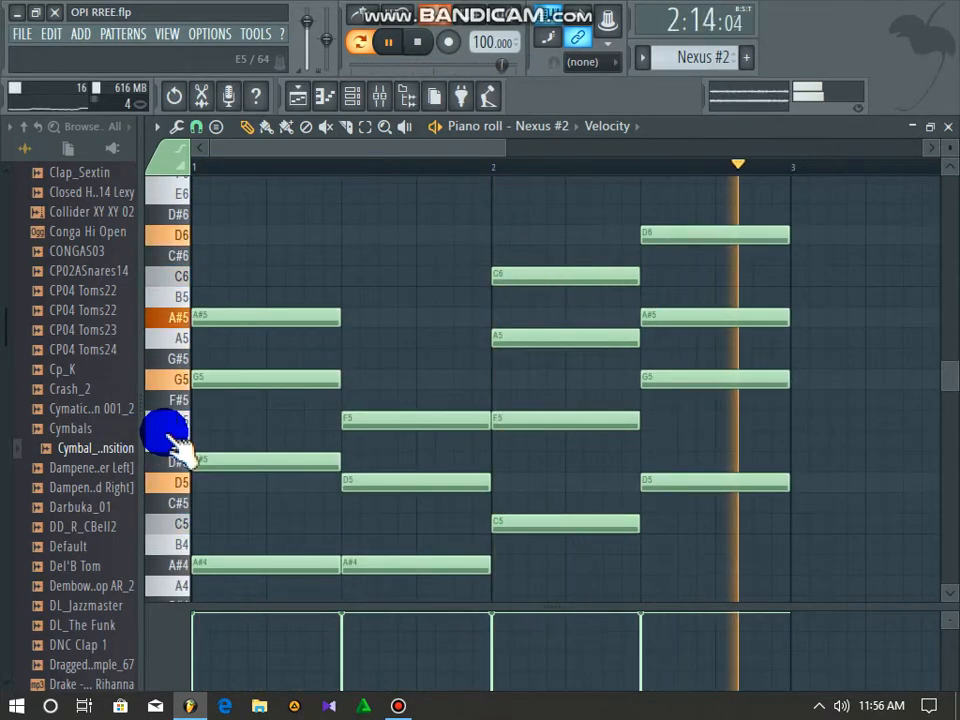
left_click_drag(950, 147, 943, 146)
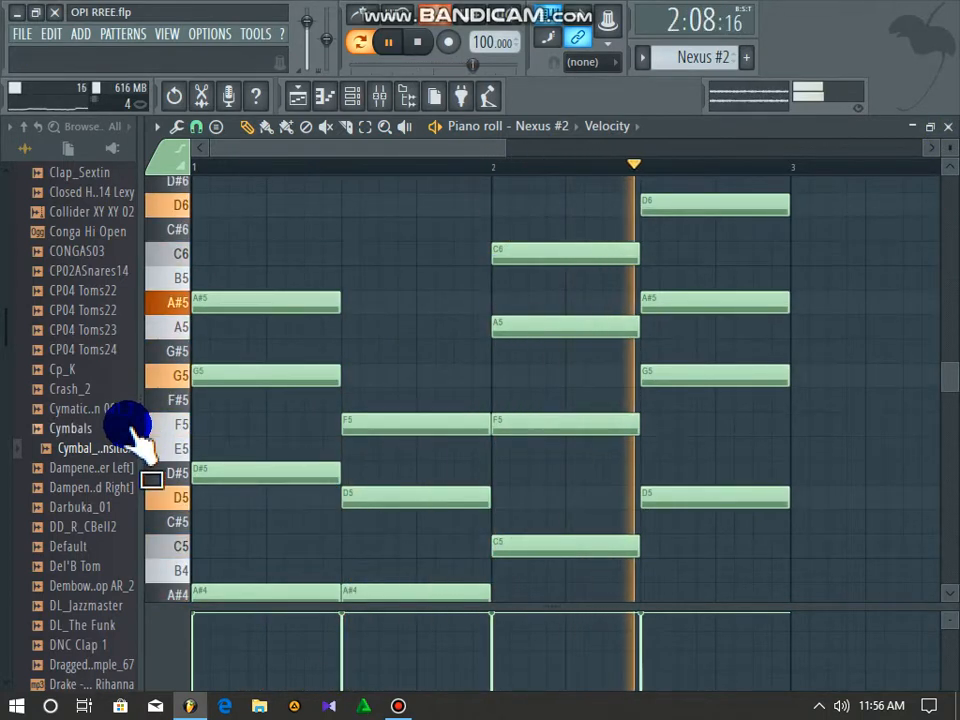
scroll(130, 430, "down", 4)
scroll(168, 452, "down", 2)
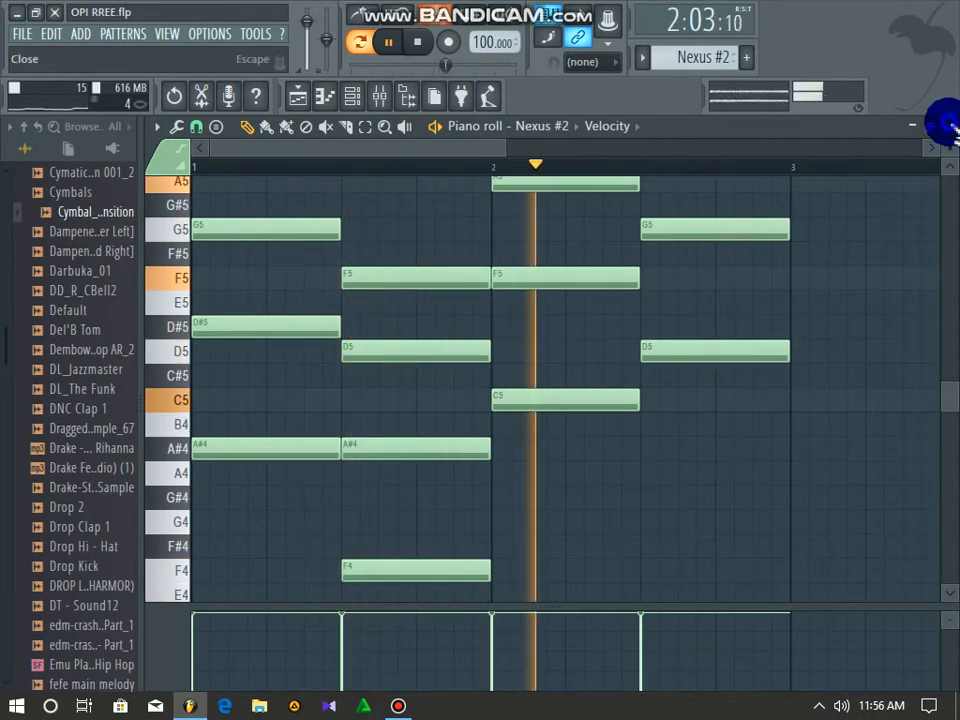
left_click(945, 125)
Select the ravity(S) pattern and examine its chord notes in the Piano roll and the preset loaded in its ravity(S) instrument
left_click(641, 58)
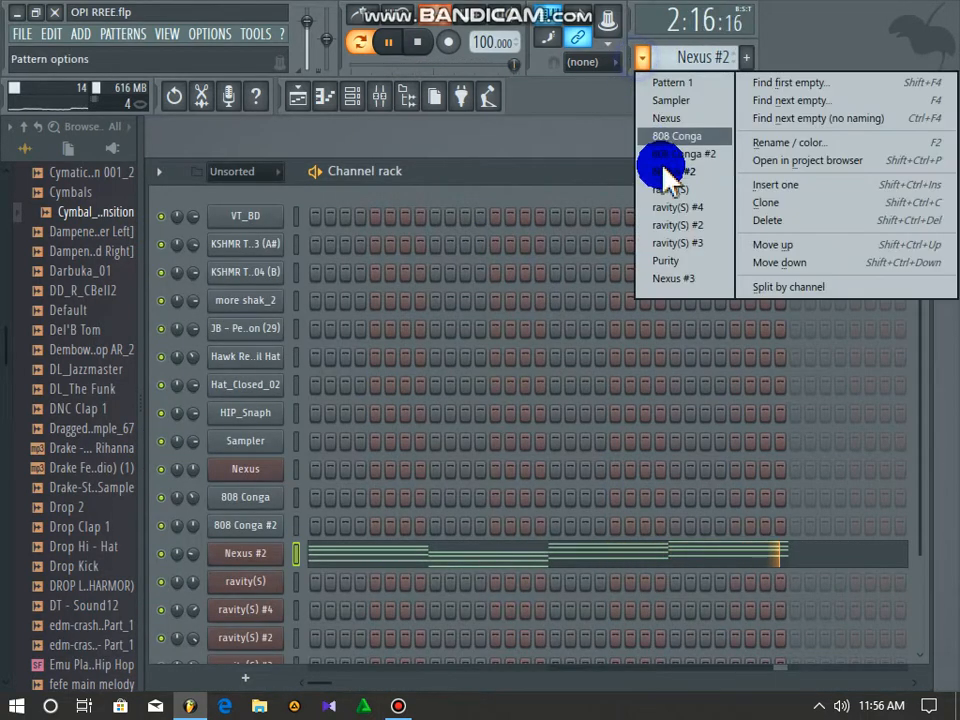
left_click(667, 191)
left_click(430, 586)
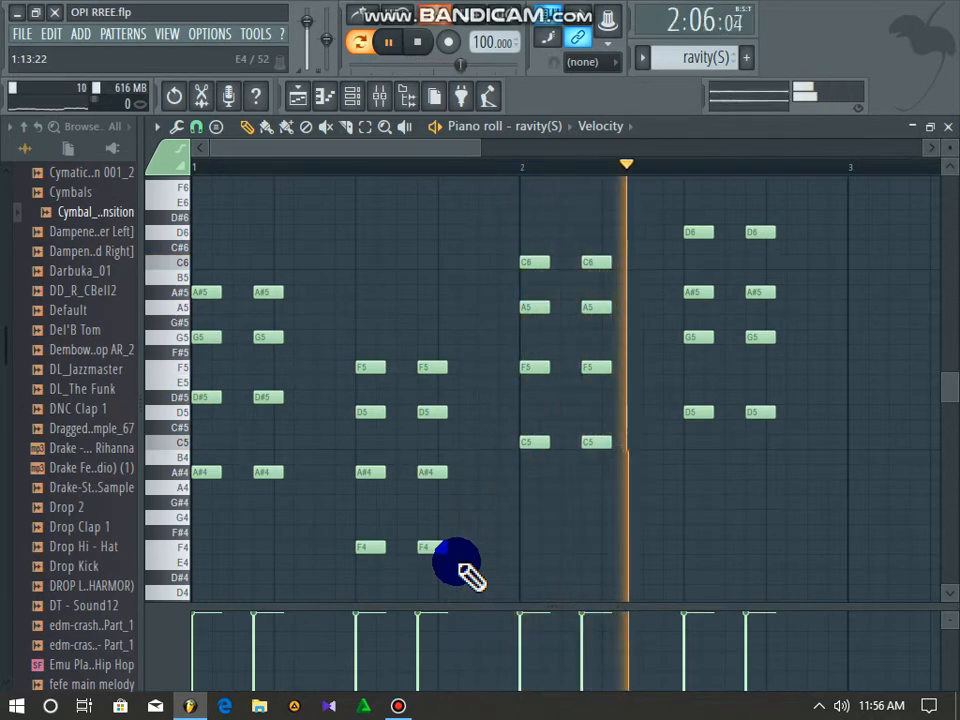
left_click(947, 125)
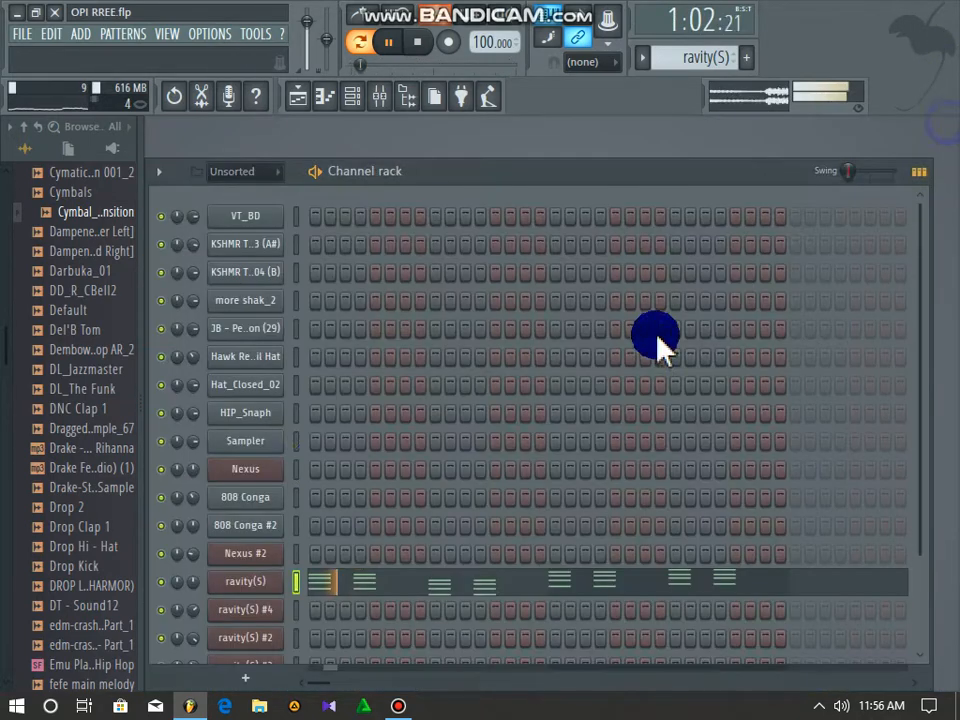
left_click(255, 580)
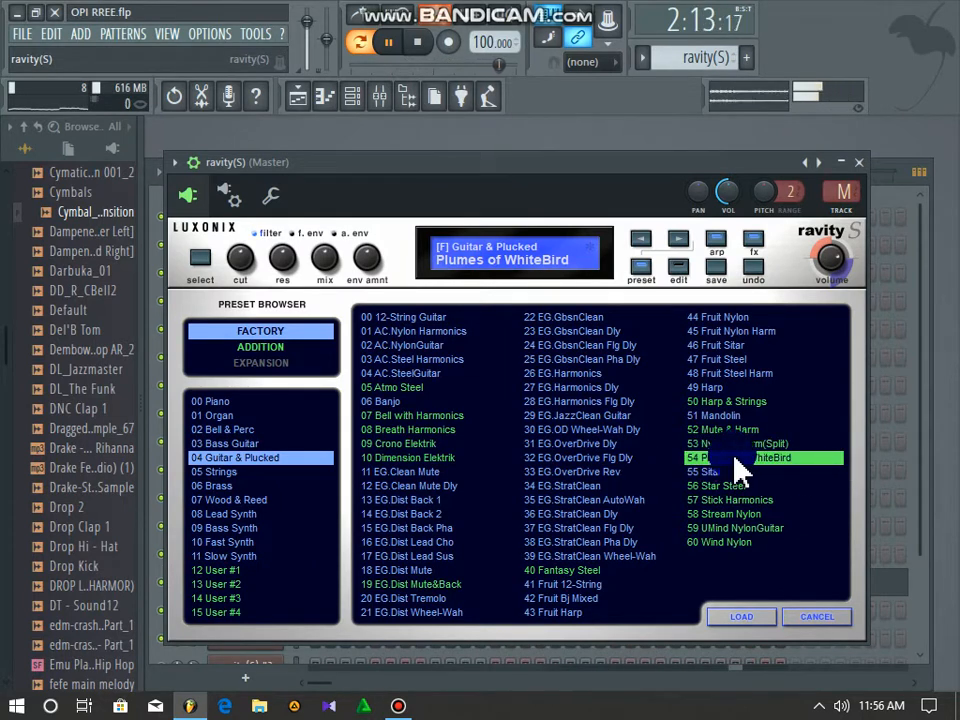
left_click(862, 162)
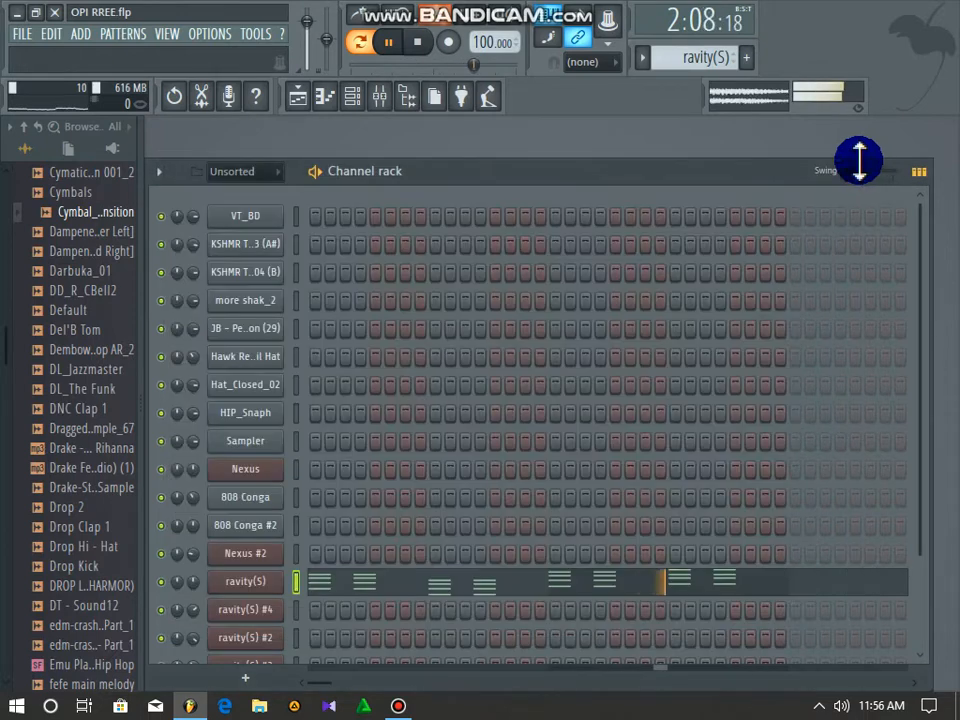
In the ravity(S) #4 pattern's Piano roll, add C5 and G5 notes between bar 1's second and third chords, and remove a trial C#6 note
left_click(638, 60)
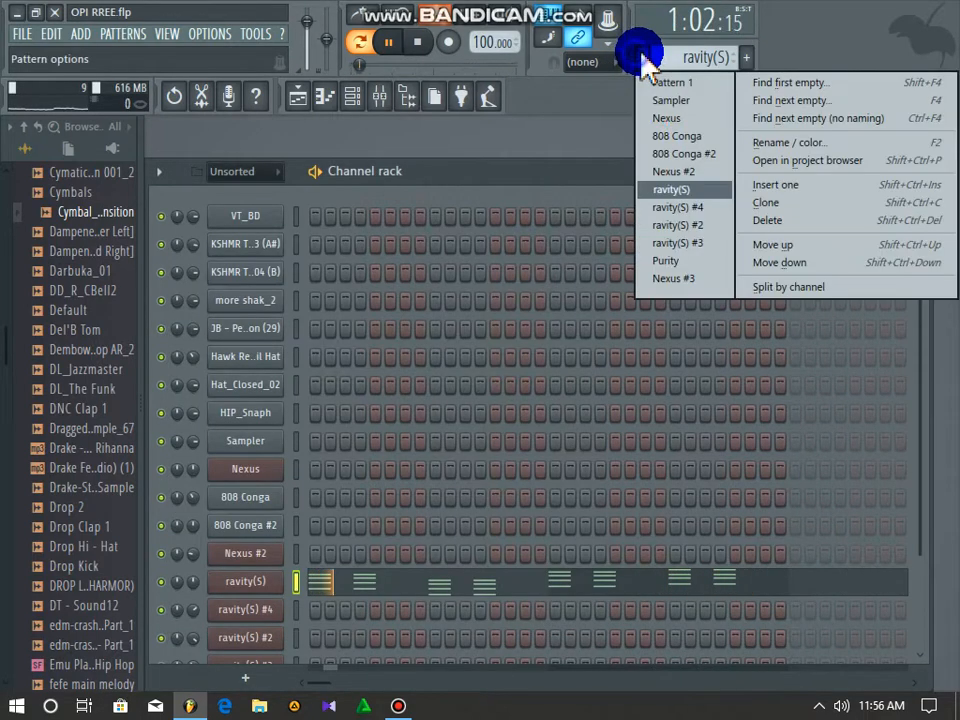
left_click(688, 207)
left_click(417, 626)
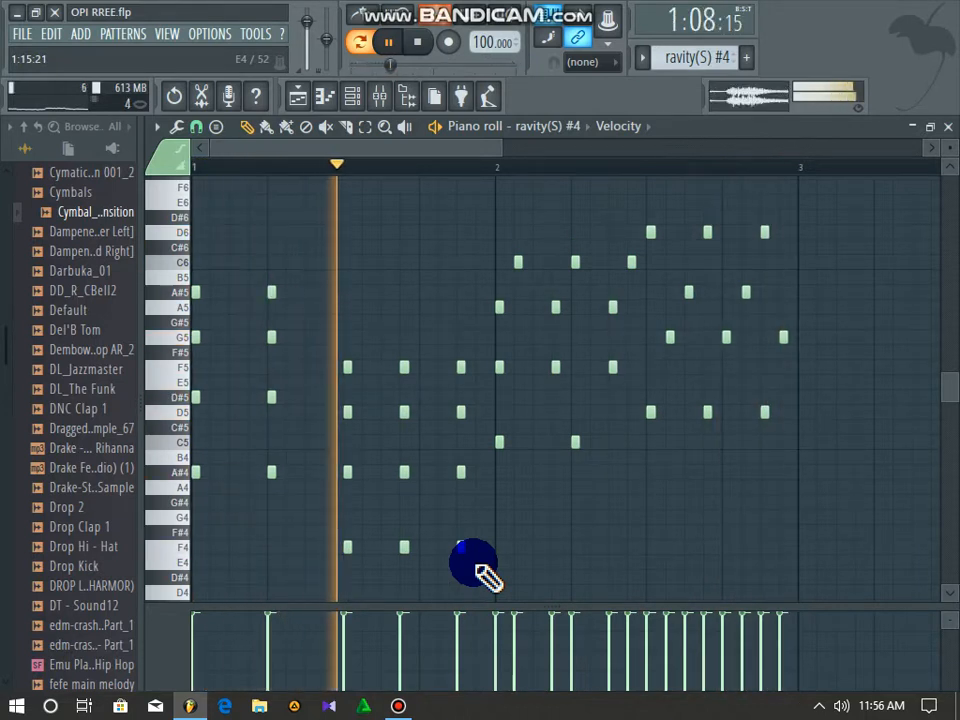
left_click(298, 442)
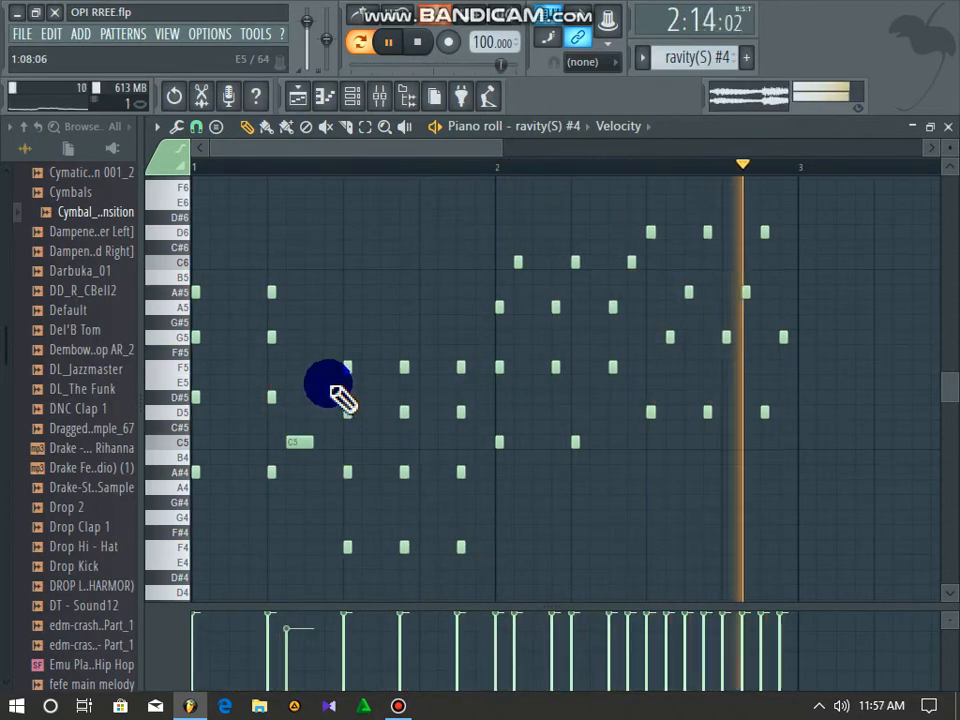
left_click(316, 337)
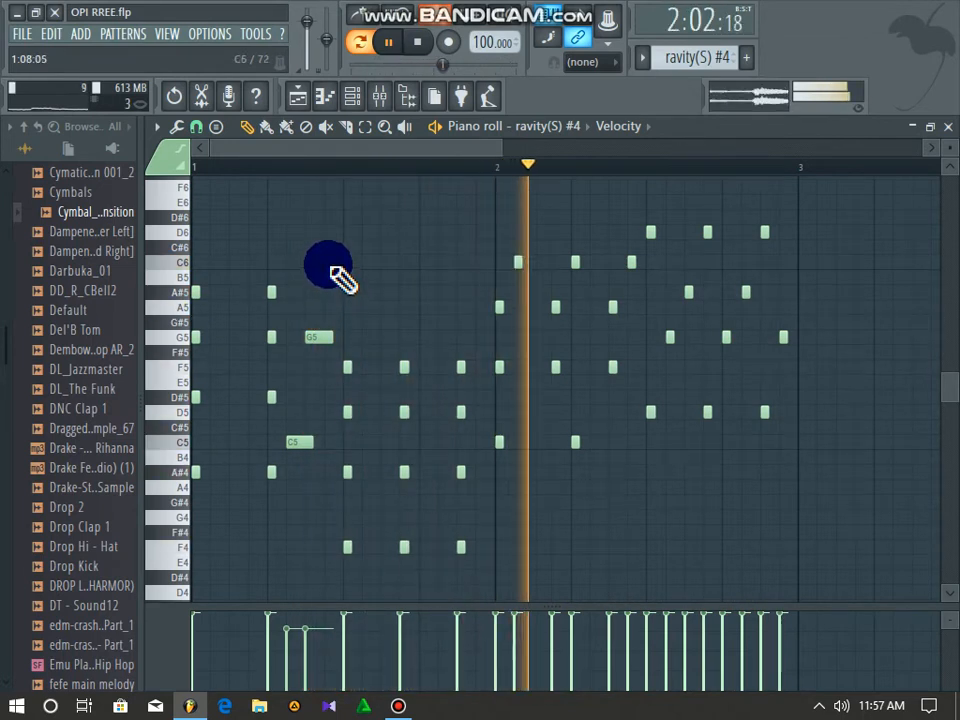
left_click(334, 248)
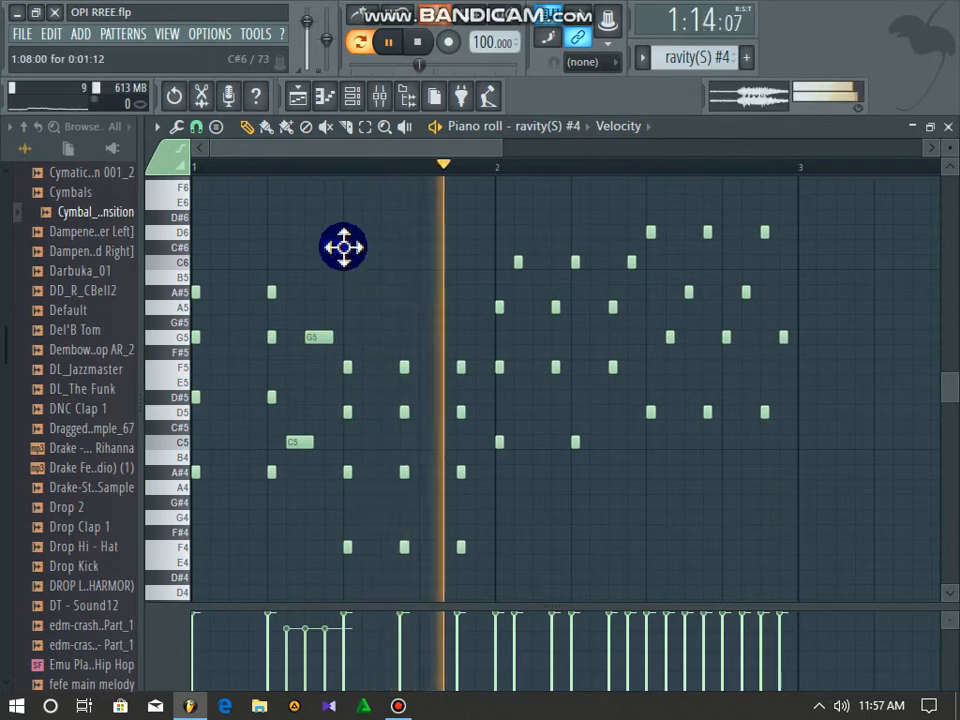
right_click(340, 247)
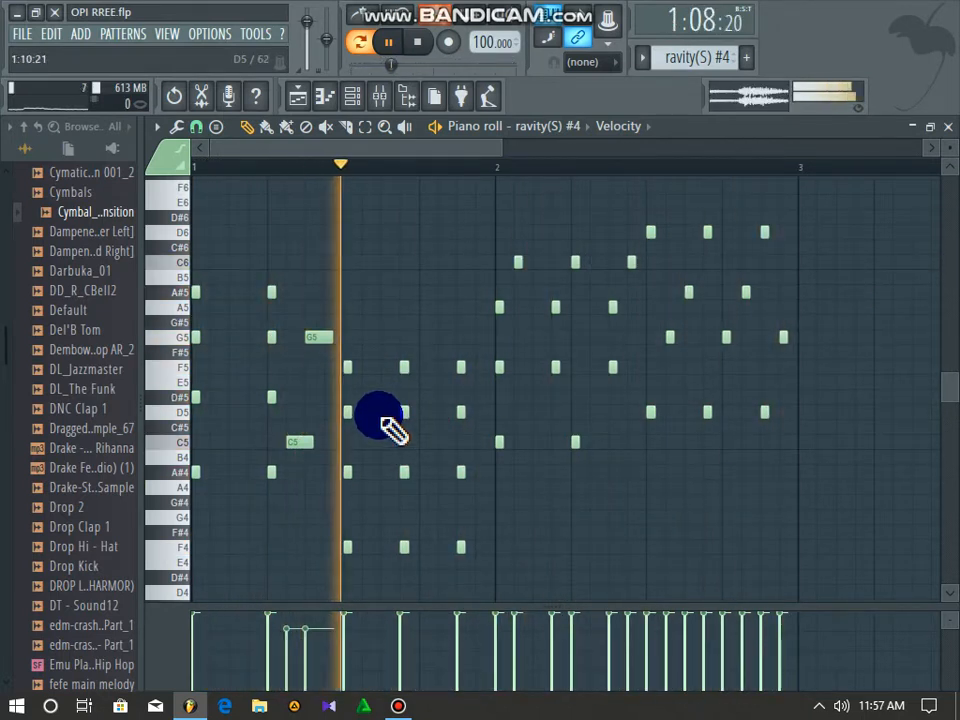
Close the Piano roll and inspect the preset loaded in the ravity(S) #4 instrument
left_click(947, 130)
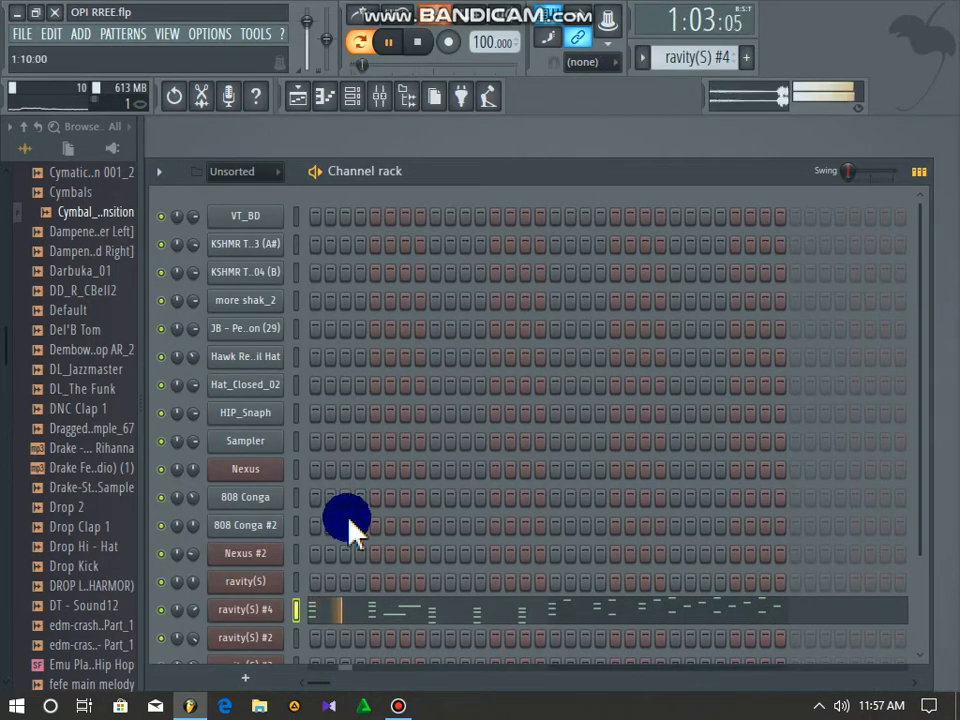
left_click(278, 609)
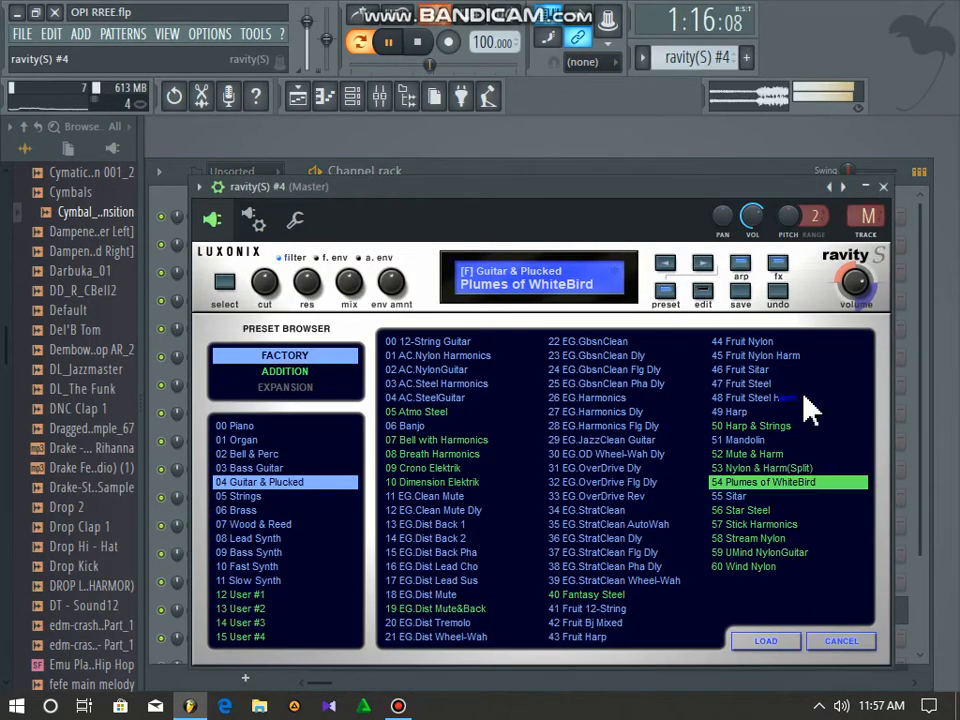
left_click(882, 186)
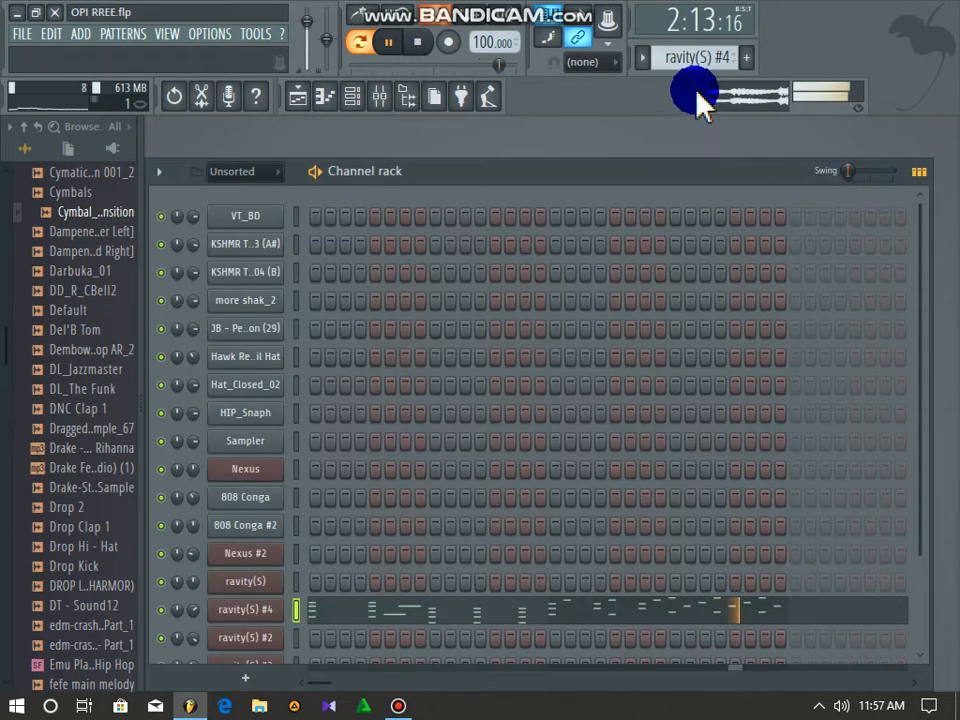
Select the ravity(S) #2 pattern and examine its melody notes in the Piano roll
left_click(648, 57)
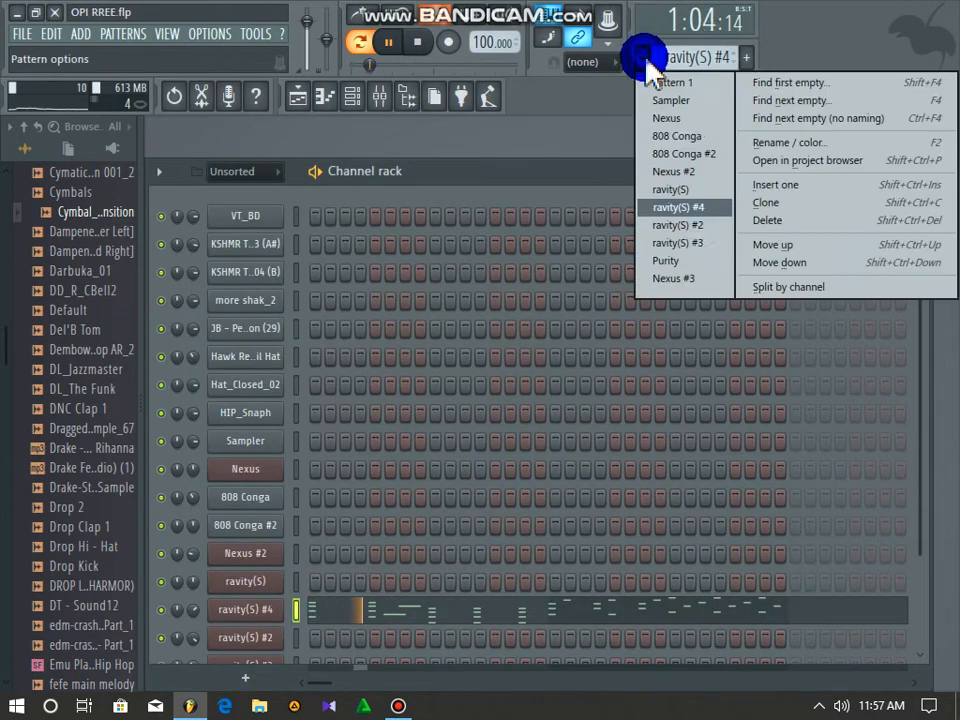
left_click(674, 224)
left_click(346, 645)
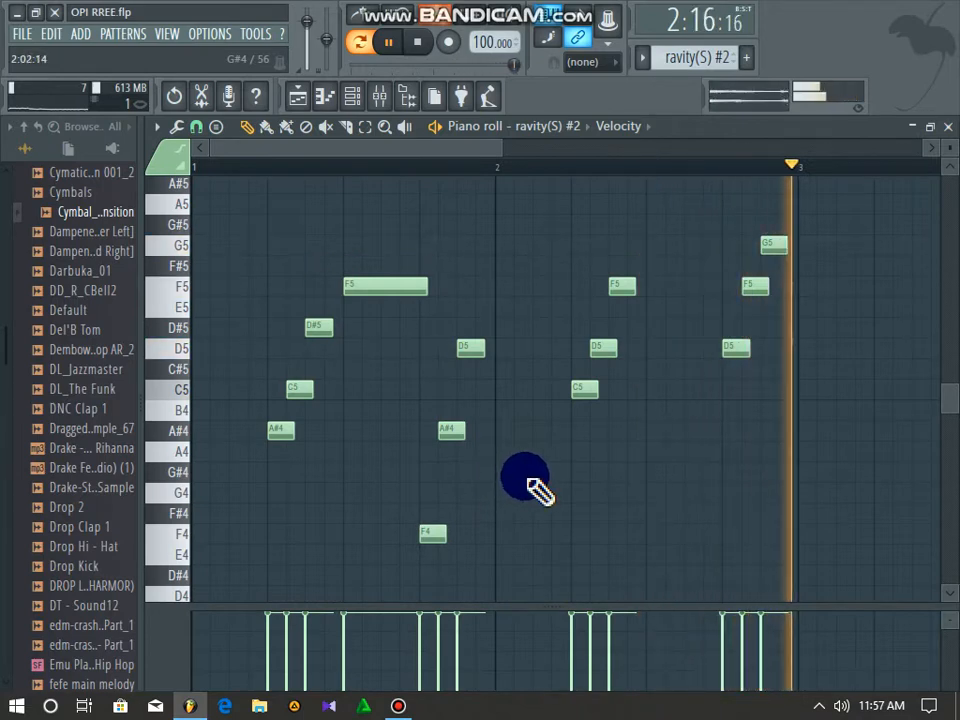
left_click(944, 126)
Select the ravity(S) #3 pattern and examine its notes in the Piano roll and the preset loaded in its ravity(S) instrument
left_click(648, 58)
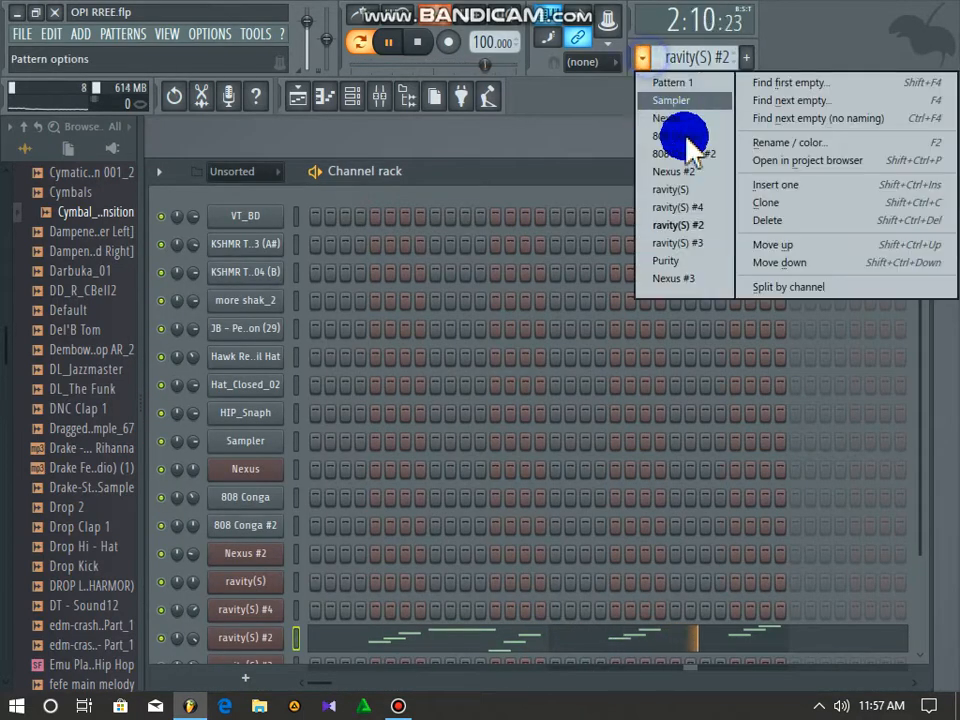
left_click(688, 245)
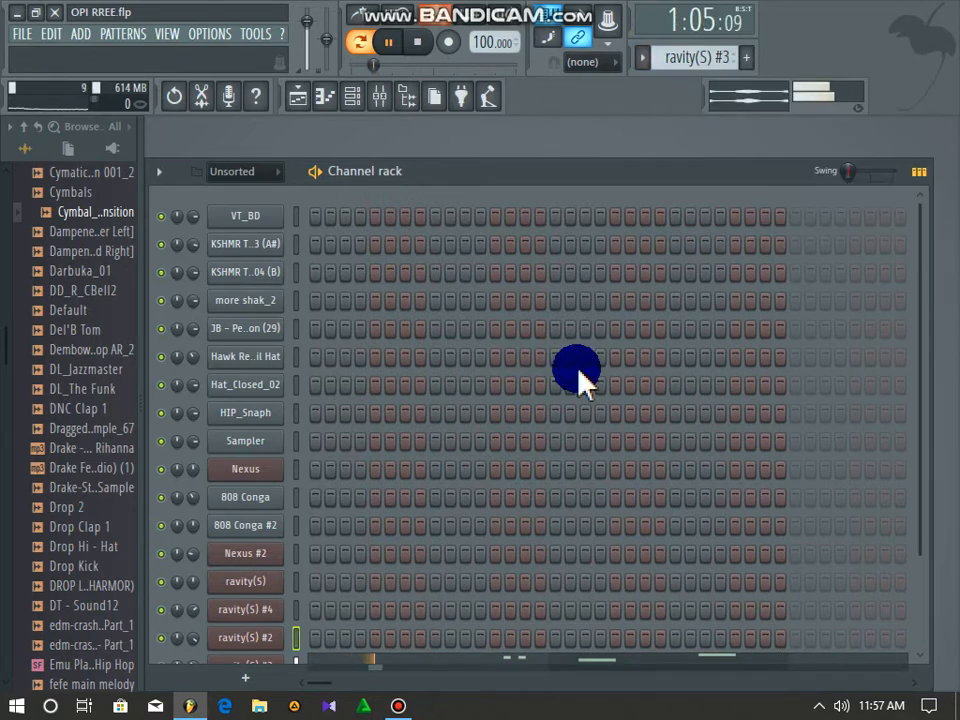
left_click(384, 662)
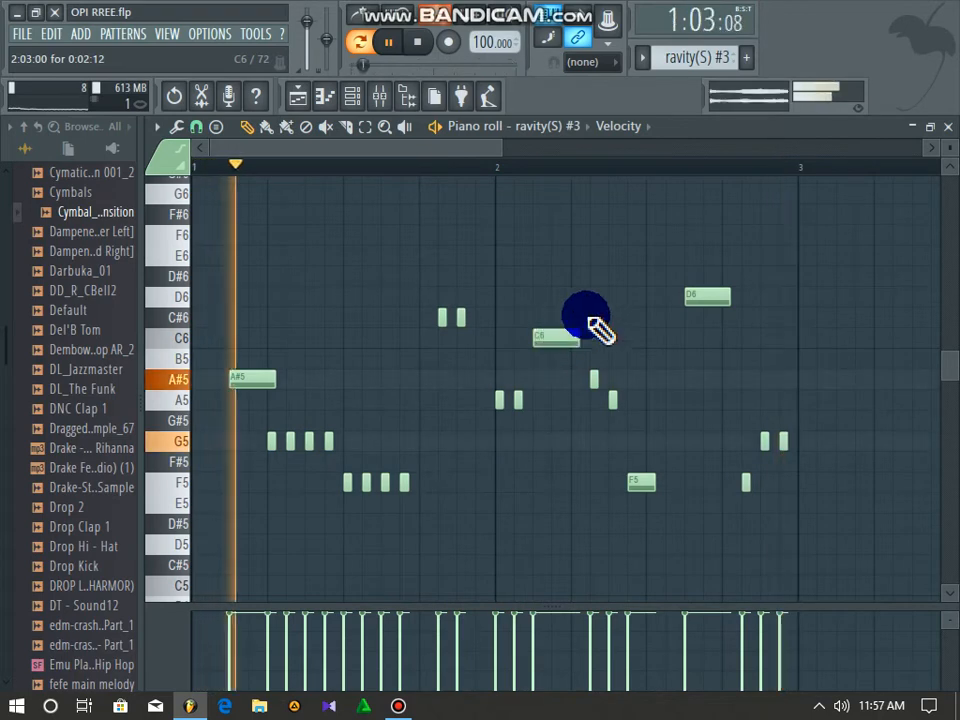
left_click(945, 120)
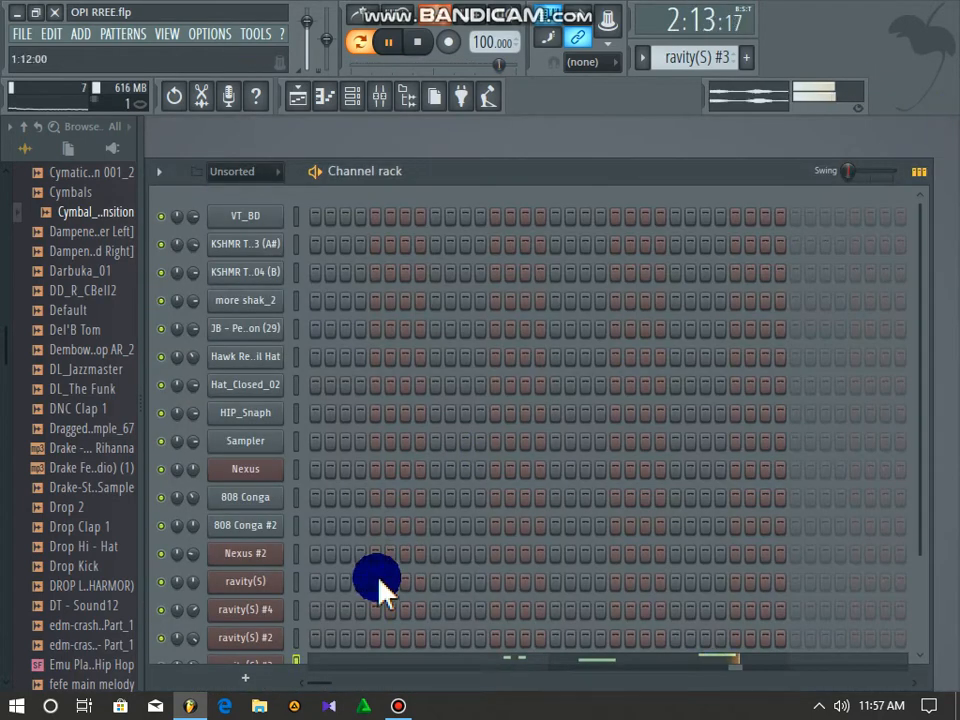
scroll(268, 640, "down", 3)
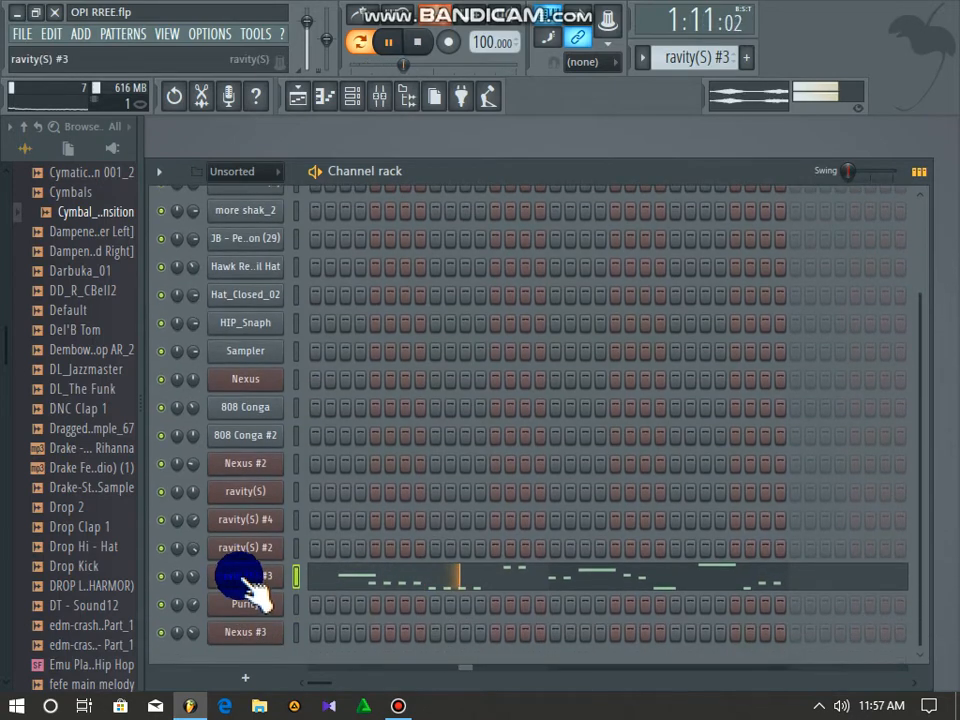
left_click(252, 585)
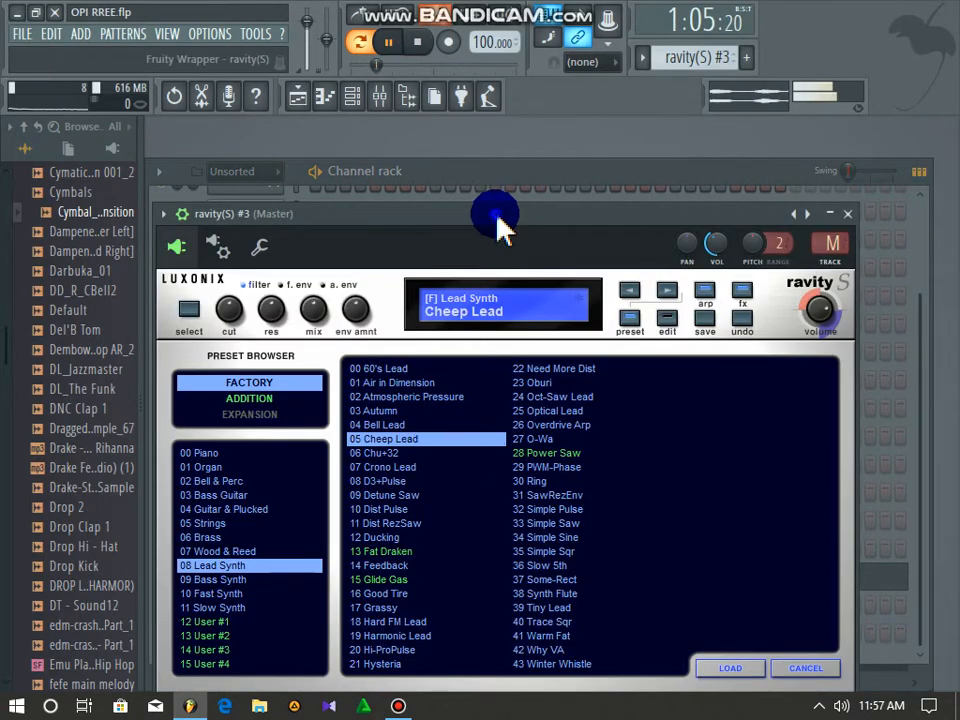
left_click_drag(498, 217, 515, 207)
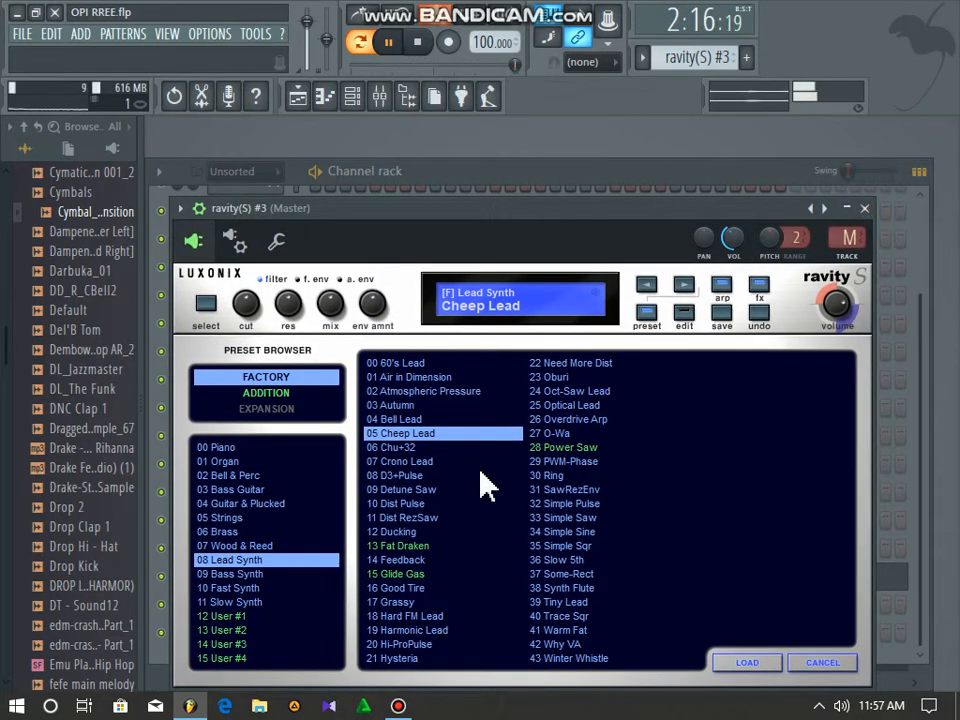
Close the ravity(S) #3 instrument, select the Purity pattern and examine its melody notes in the Piano roll
left_click(860, 210)
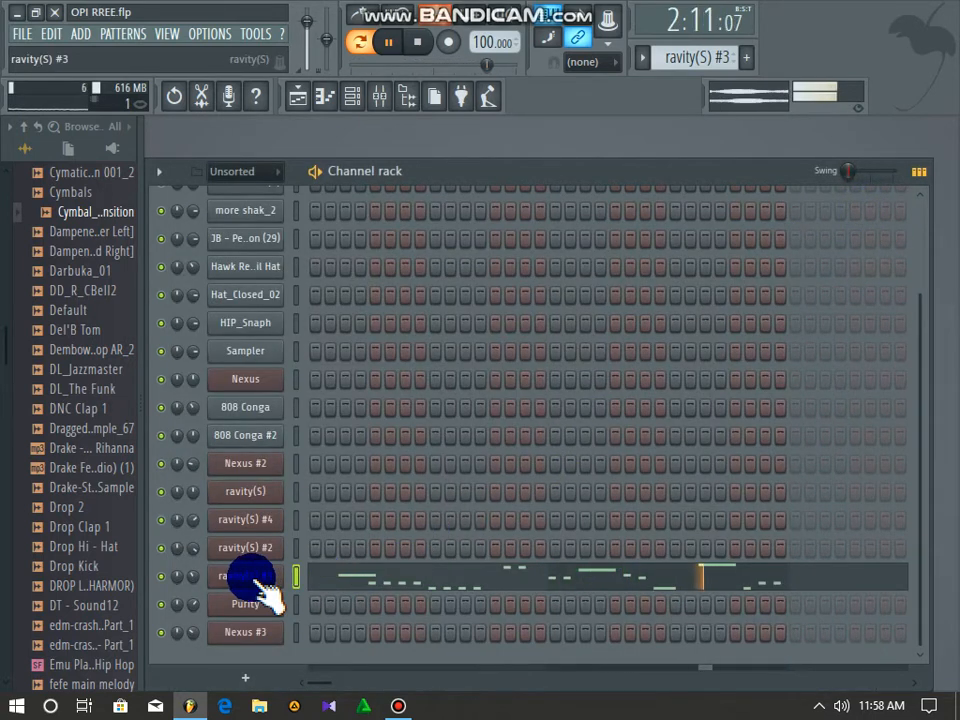
left_click(642, 60)
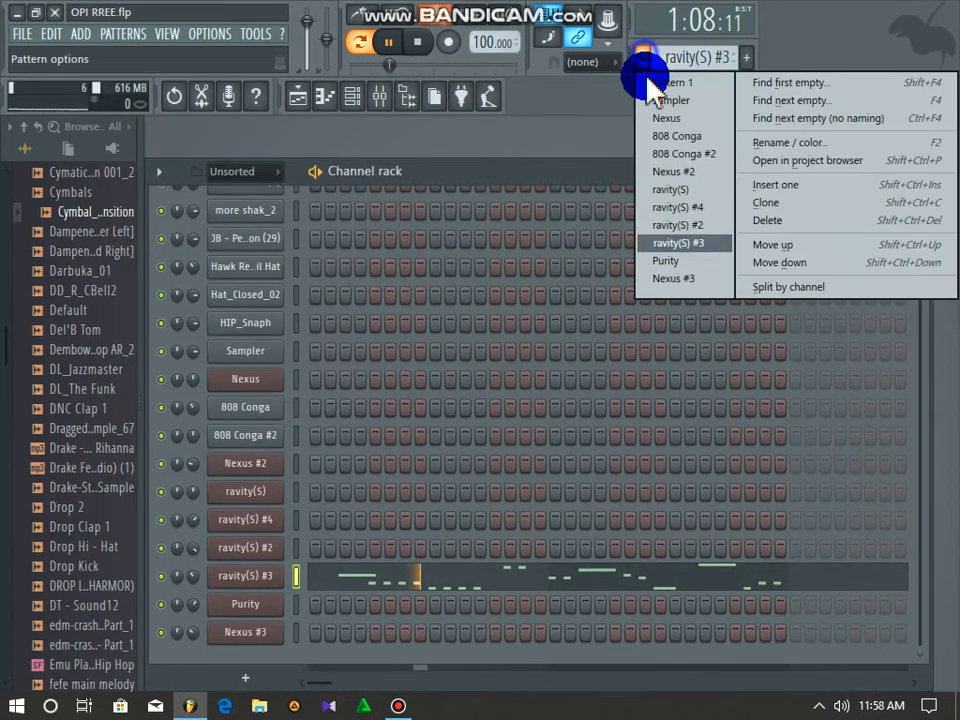
left_click(670, 262)
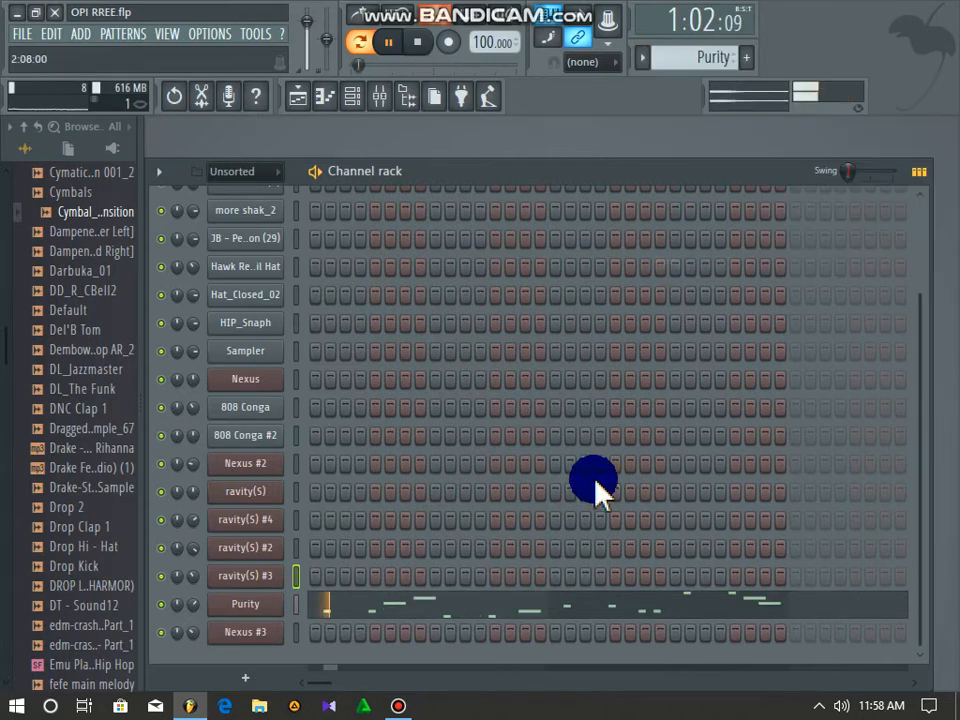
left_click(441, 612)
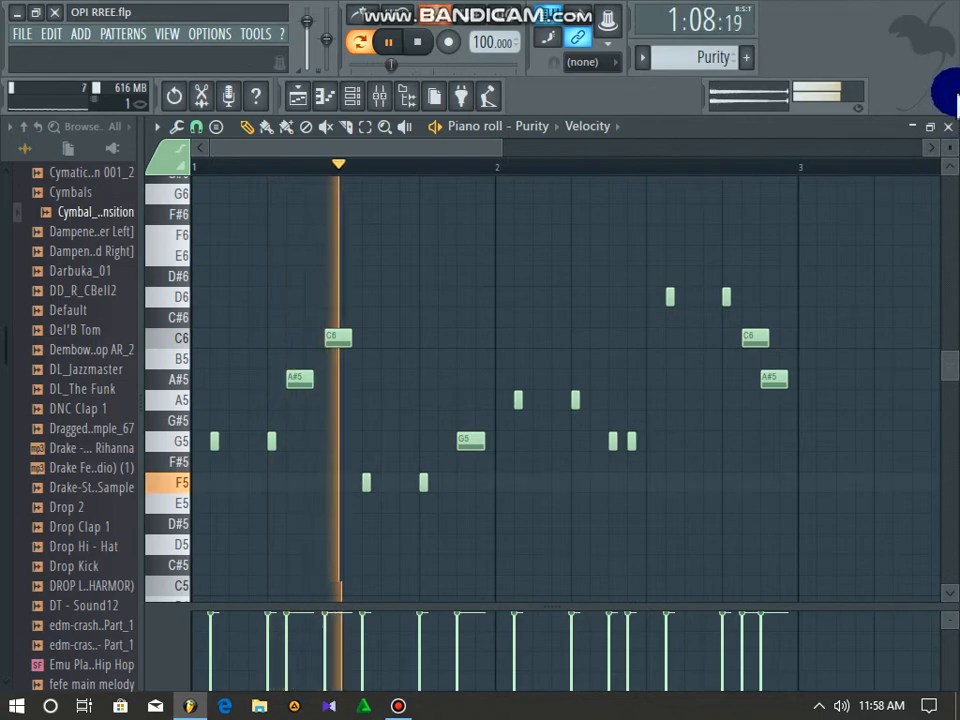
left_click(948, 126)
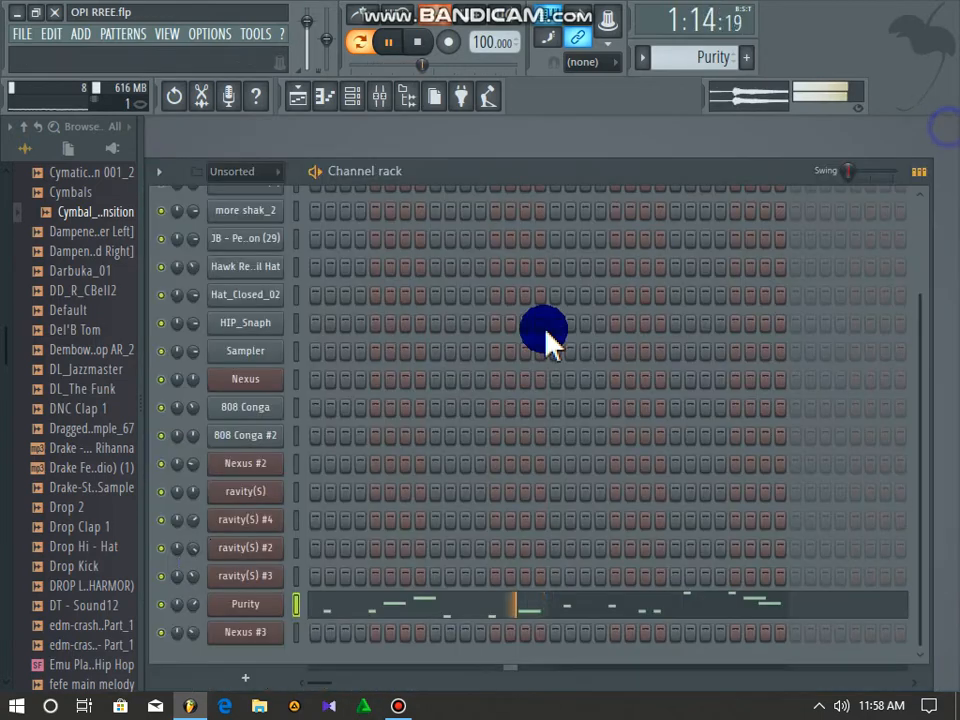
Inspect the preset loaded in the Purity instrument and close its window
left_click(240, 604)
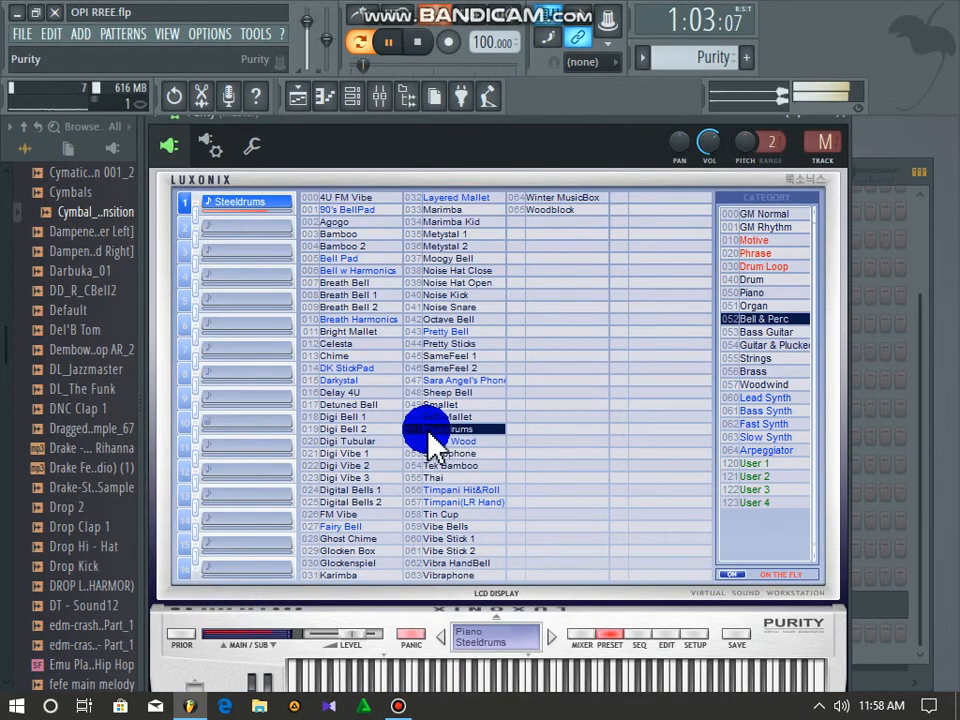
left_click(836, 120)
left_click(570, 292)
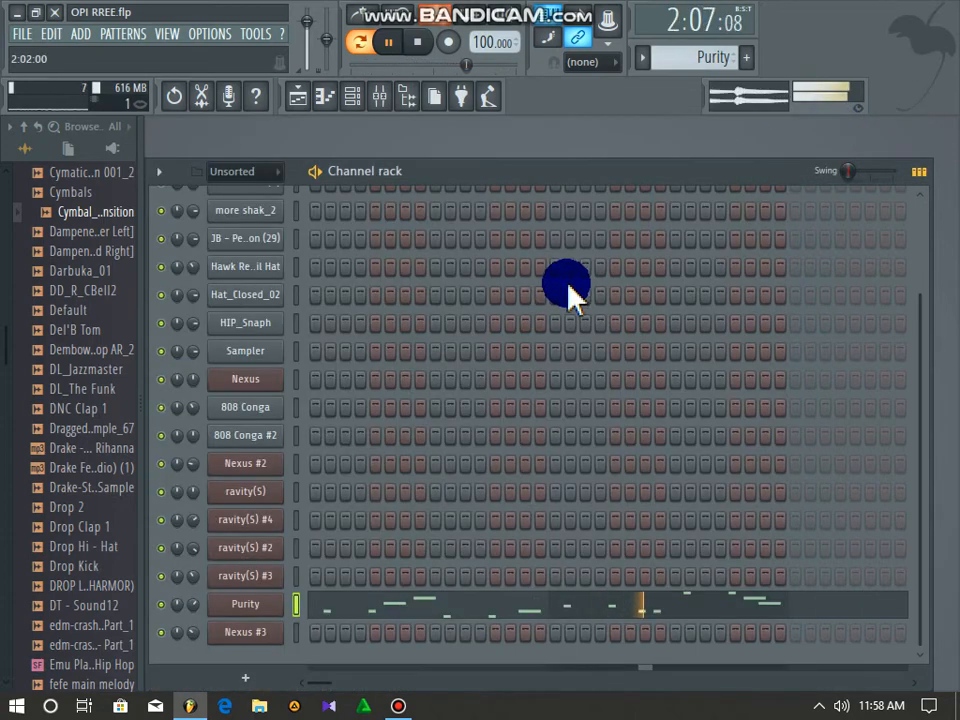
Select the Nexus #3 pattern and examine its notes in the Piano roll
left_click(642, 58)
left_click(672, 278)
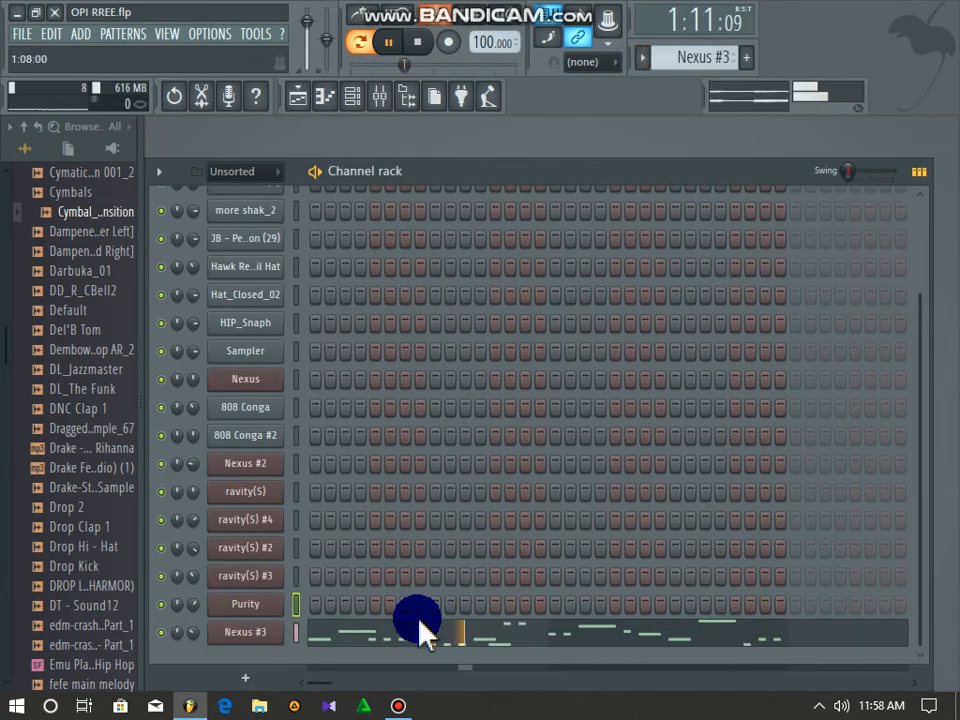
left_click(405, 640)
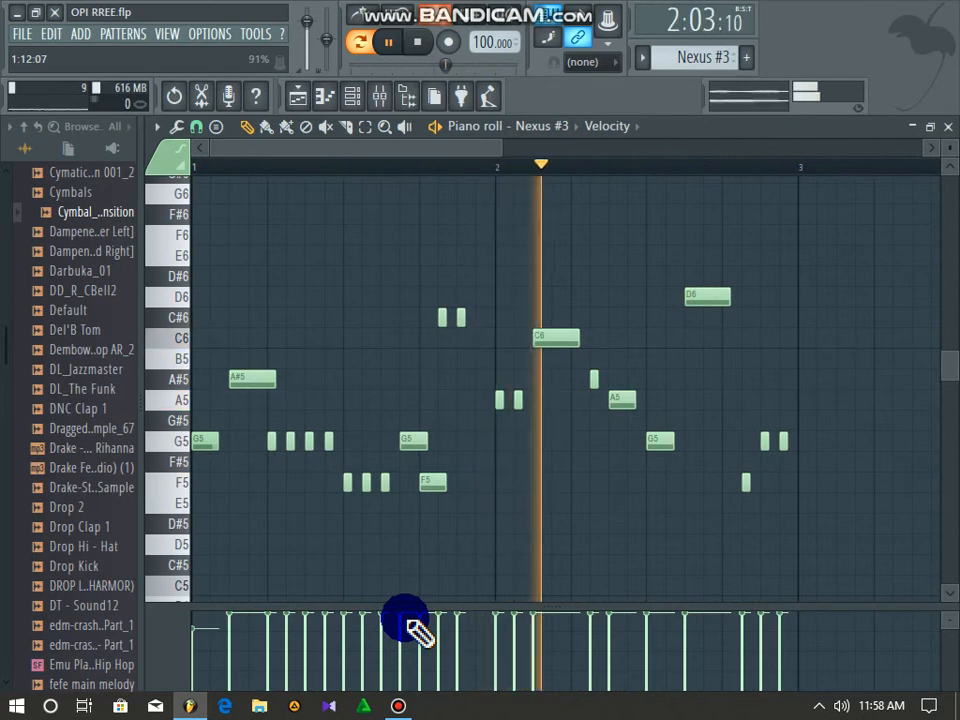
left_click(950, 128)
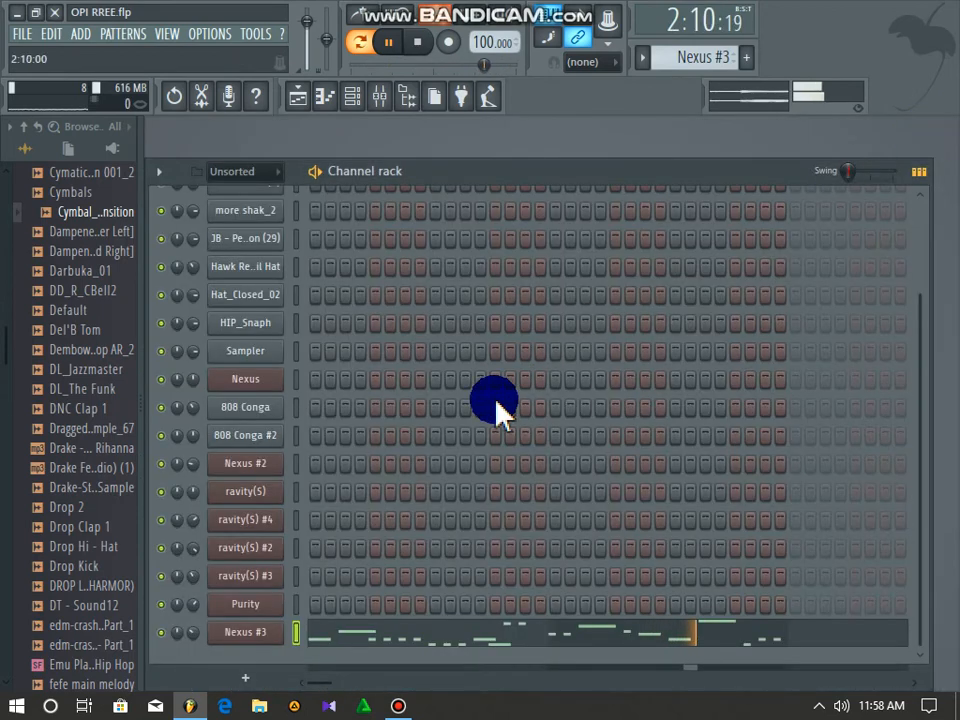
Play the full arrangement in the Playlist, inspect the preset loaded in the Nexus #2 instrument, and return to the Playlist
left_click(298, 97)
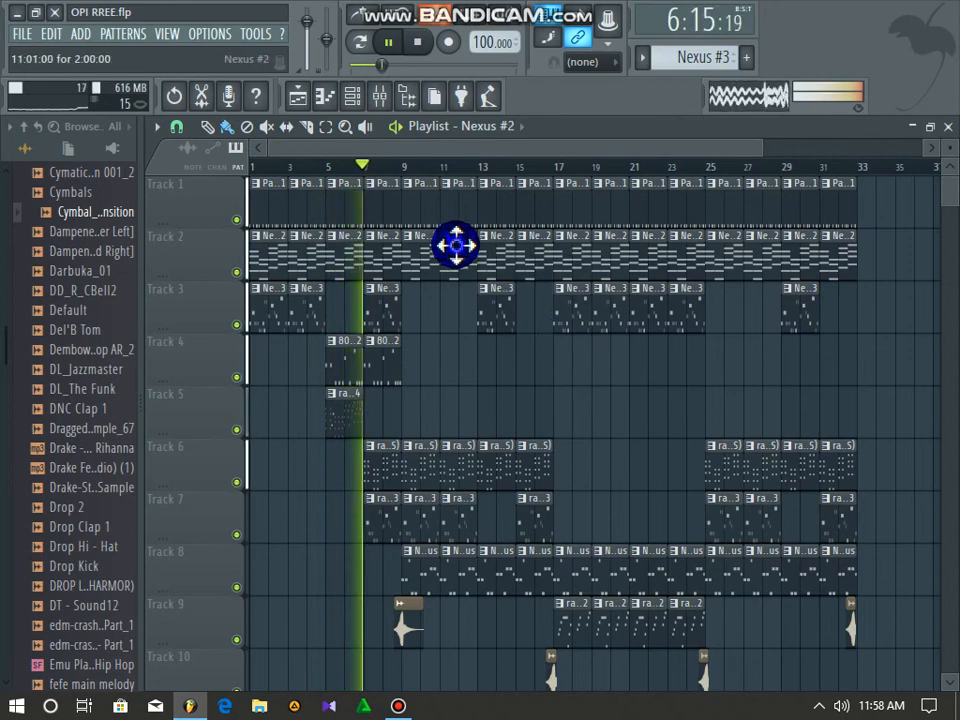
left_click(298, 95)
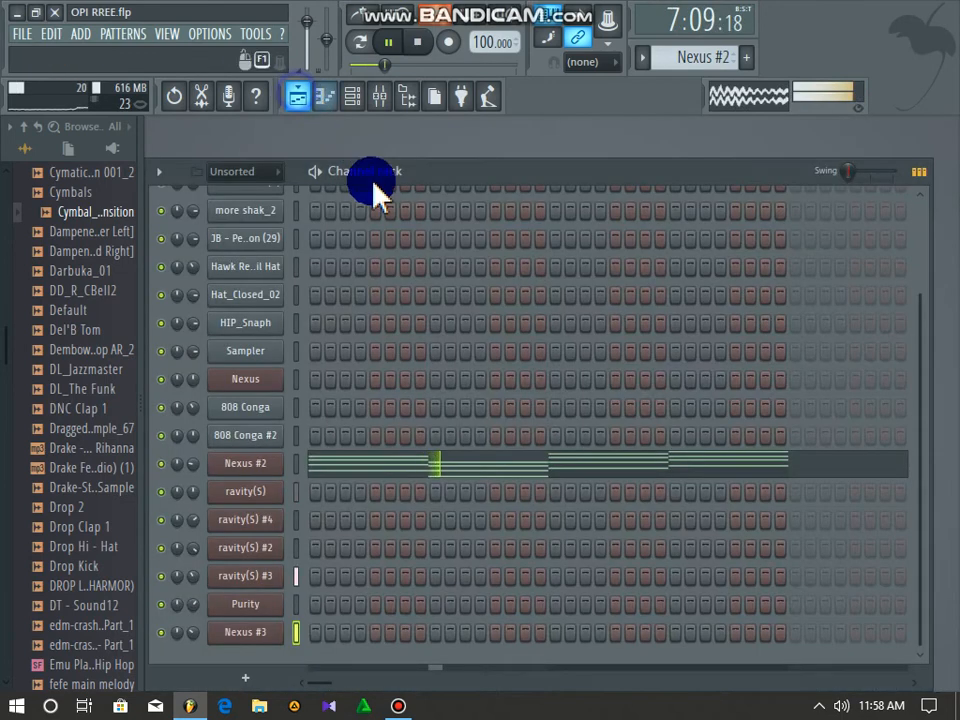
left_click(240, 465)
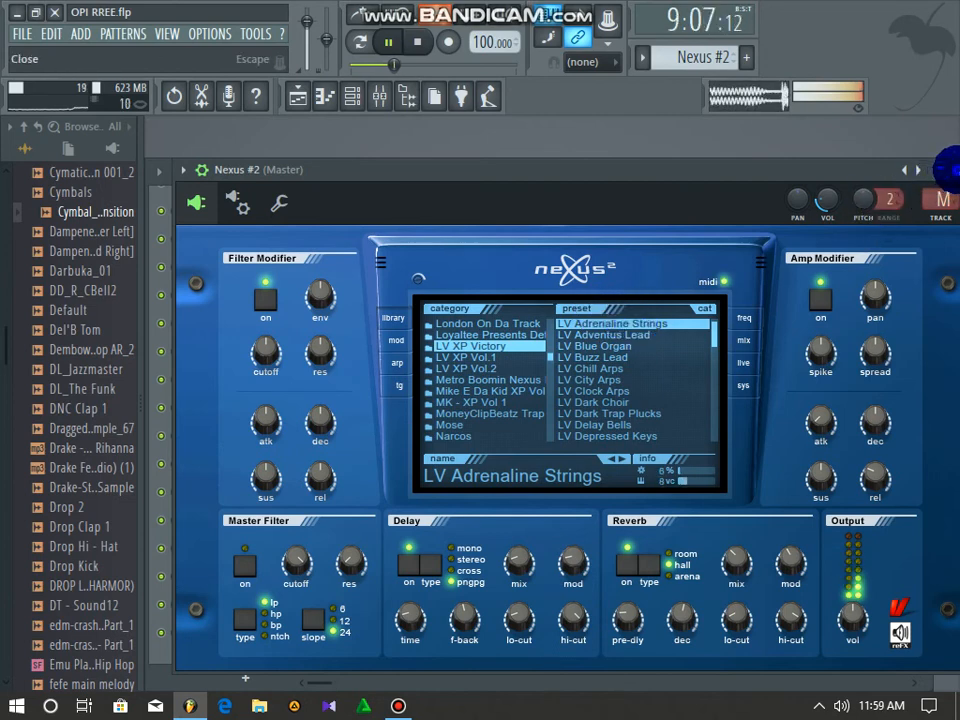
left_click(945, 168)
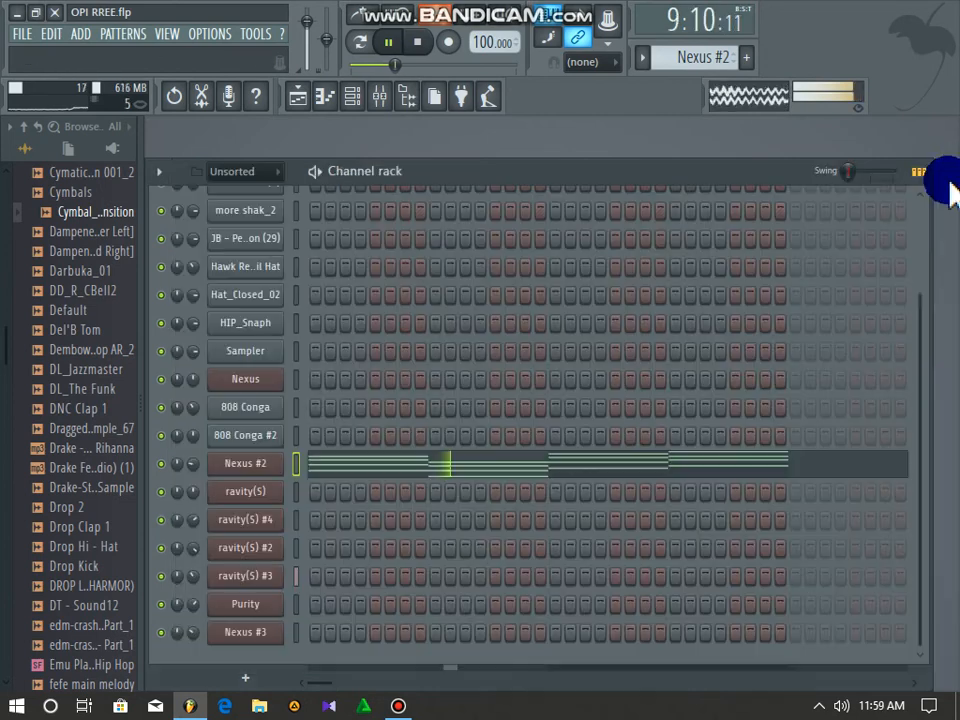
left_click(298, 95)
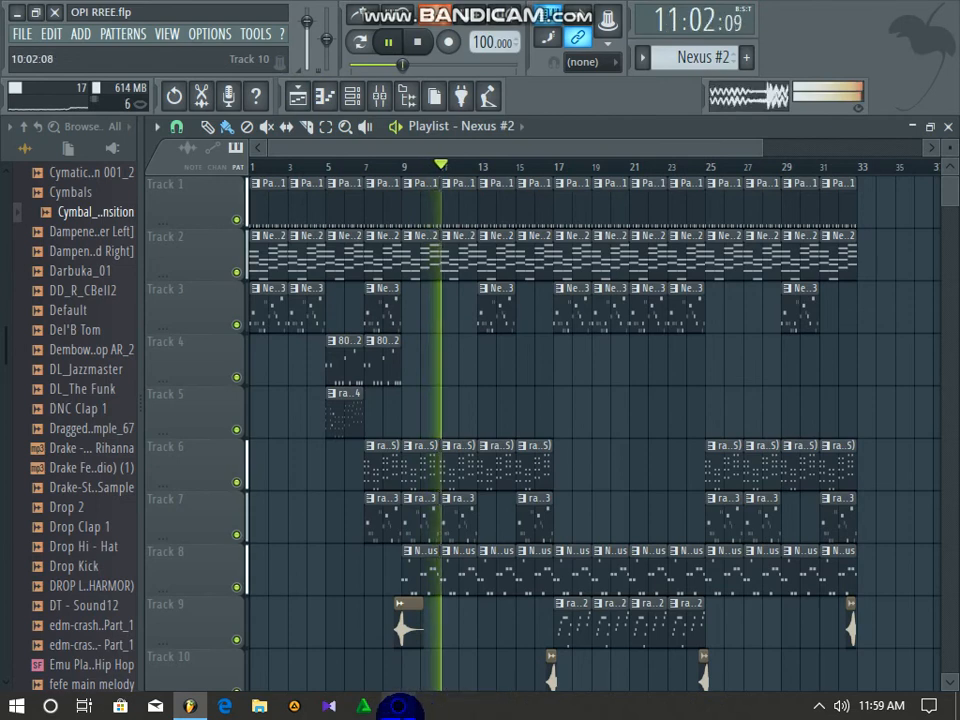
left_click(535, 580)
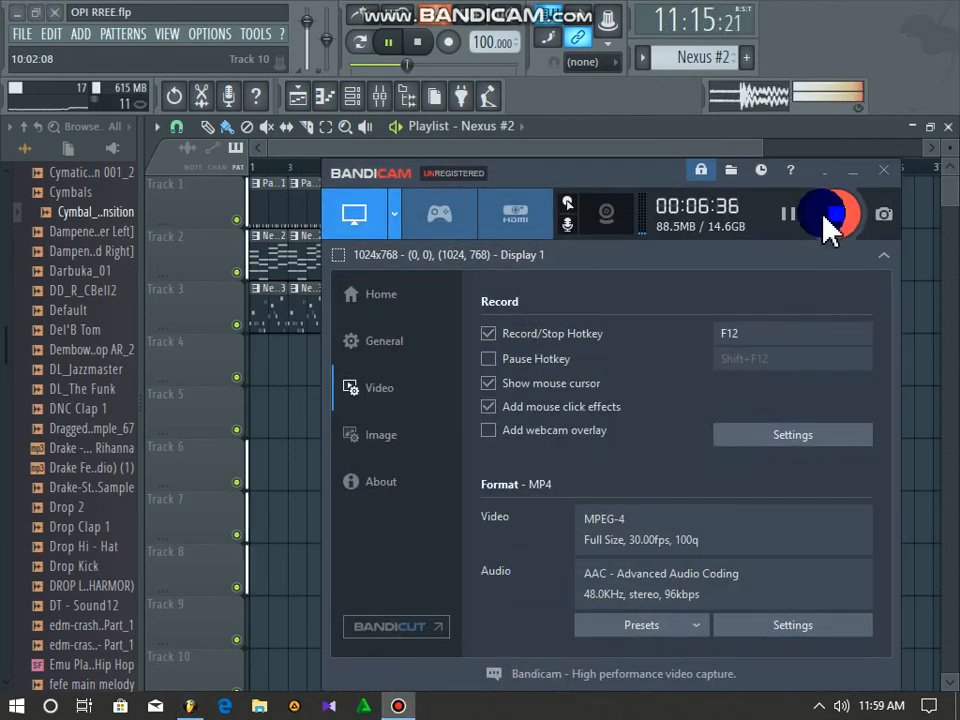